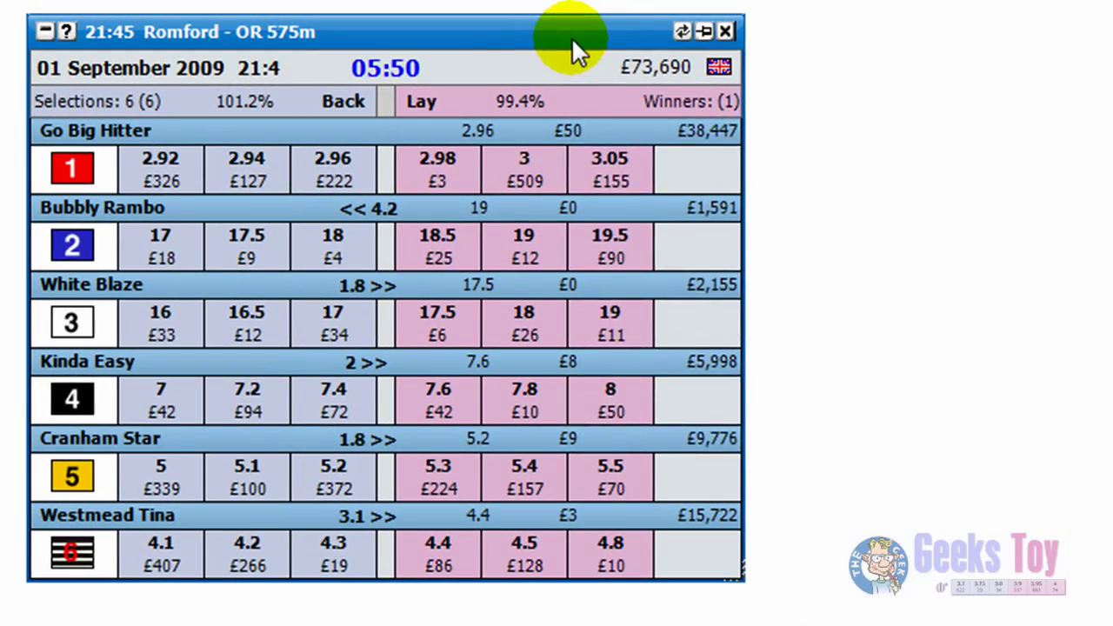
Step: Open the 21:57 Wimbledon winner market from the 21:45 Romford market's Next Races
right_click(549, 25)
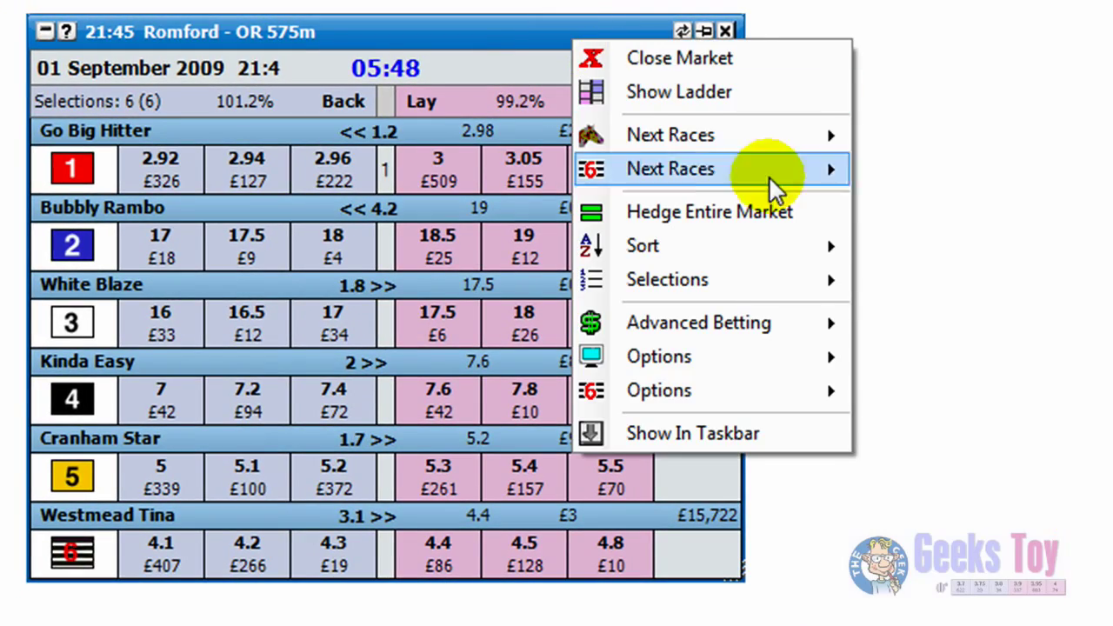
mouse_move(814, 171)
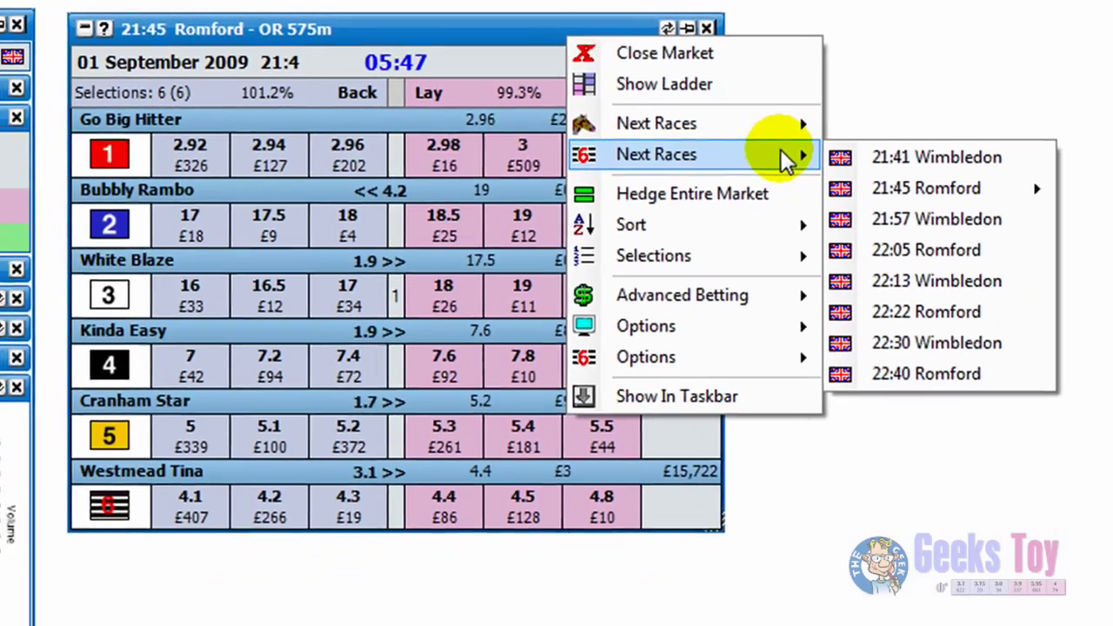
mouse_move(965, 219)
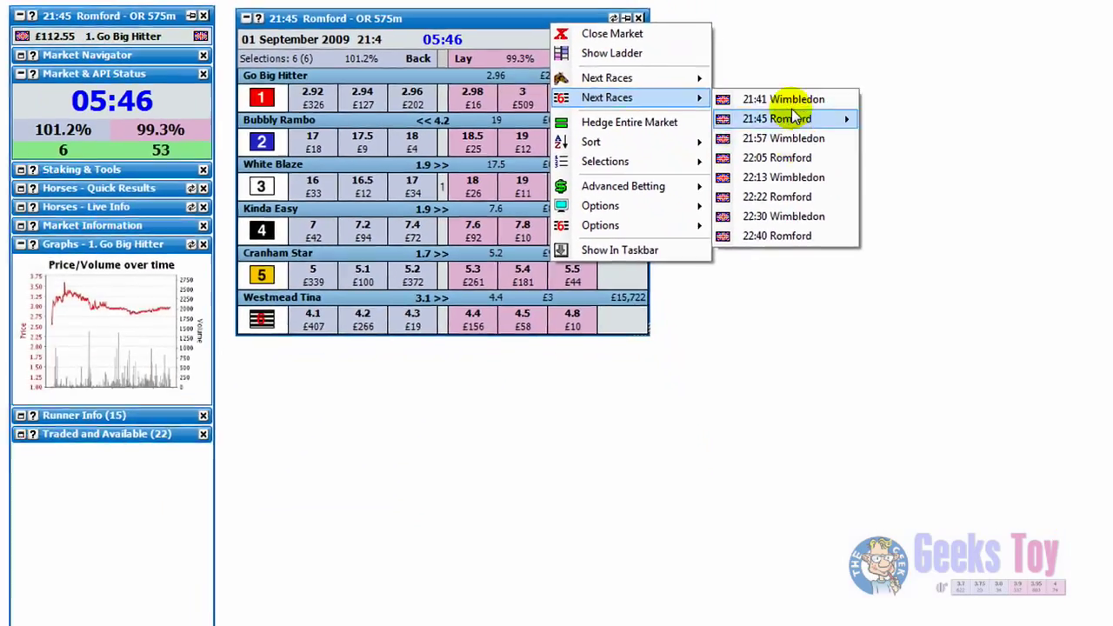
left_click(897, 112)
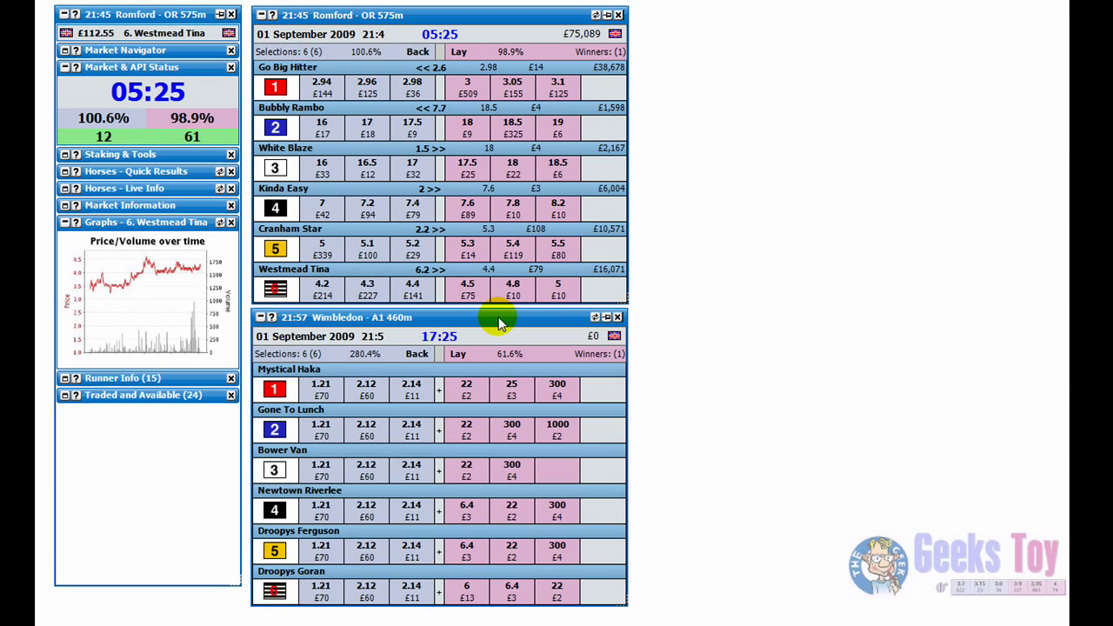
Step: Open the 22:05 Romford market from Next Races and move its window up
right_click(499, 317)
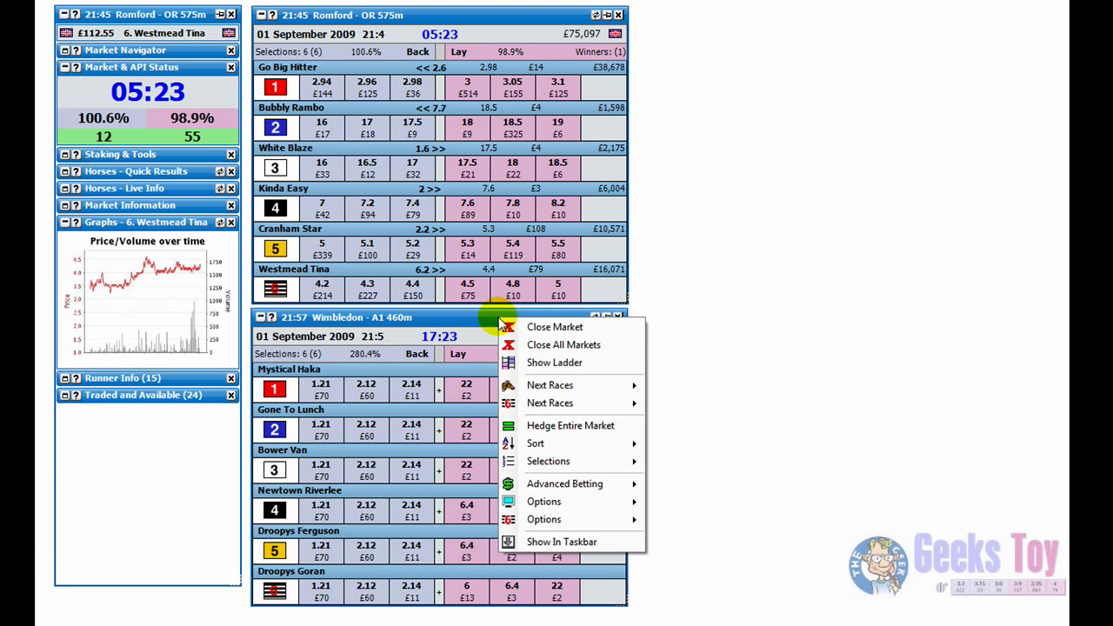
mouse_move(551, 409)
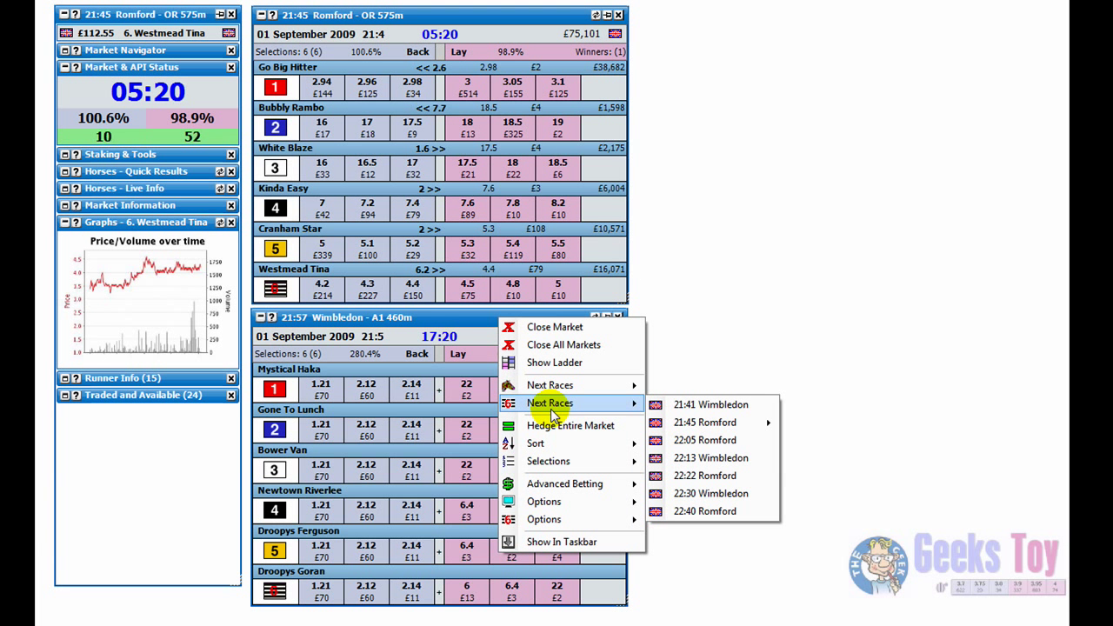
left_click(713, 440)
left_click_drag(677, 29, 682, 19)
Step: Open the 22:13 Wimbledon market, position it in the grid and select a runner
right_click(693, 21)
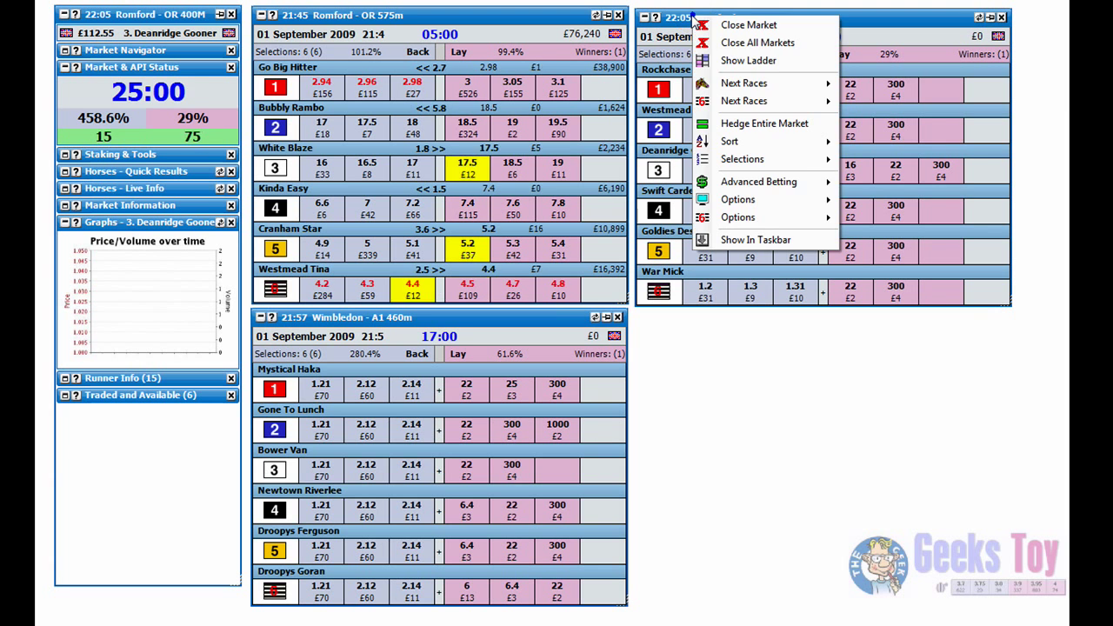
mouse_move(766, 101)
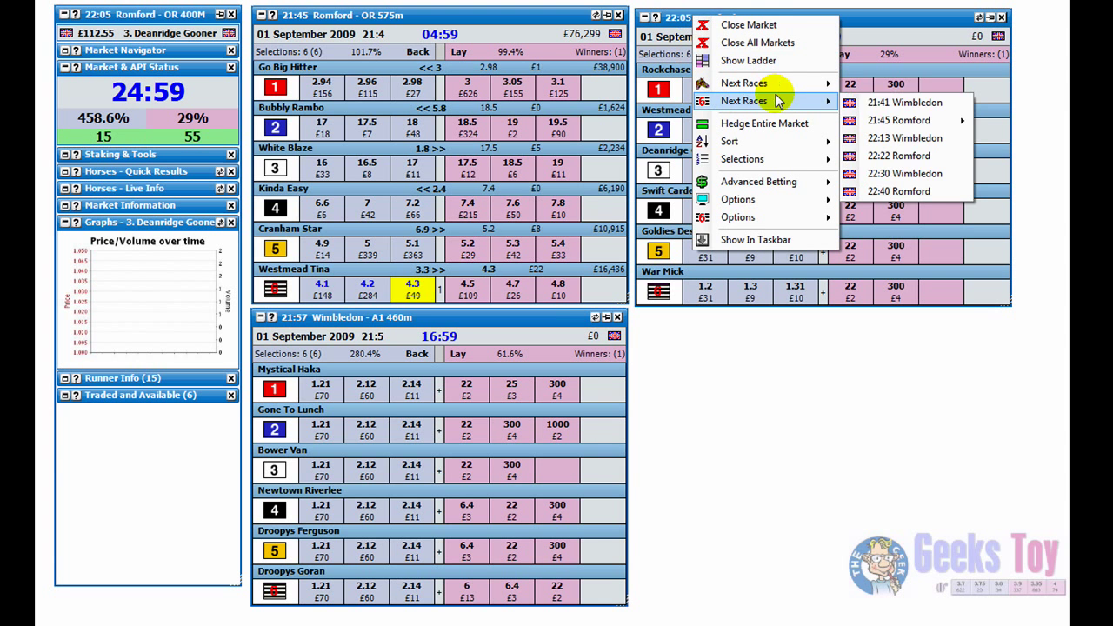
left_click(903, 157)
left_click_drag(795, 361, 777, 322)
left_click(510, 522)
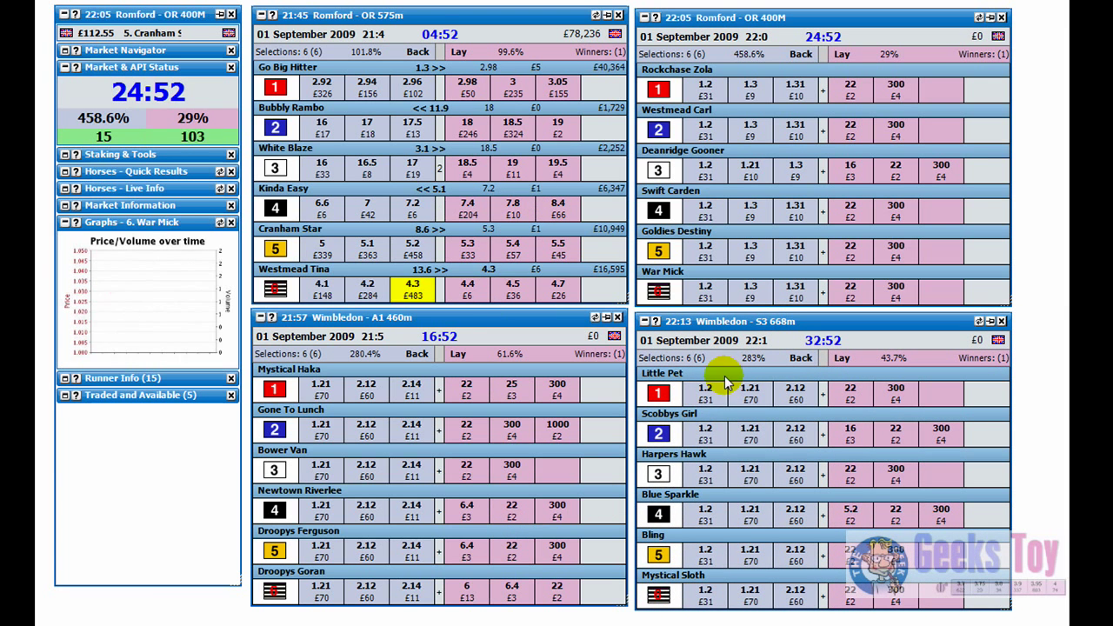
Step: Show the price graphs for Kinda Easy, Bubbly Rambo, White Blaze, Go Big Hitter and Deanridge Gooner
left_click(484, 213)
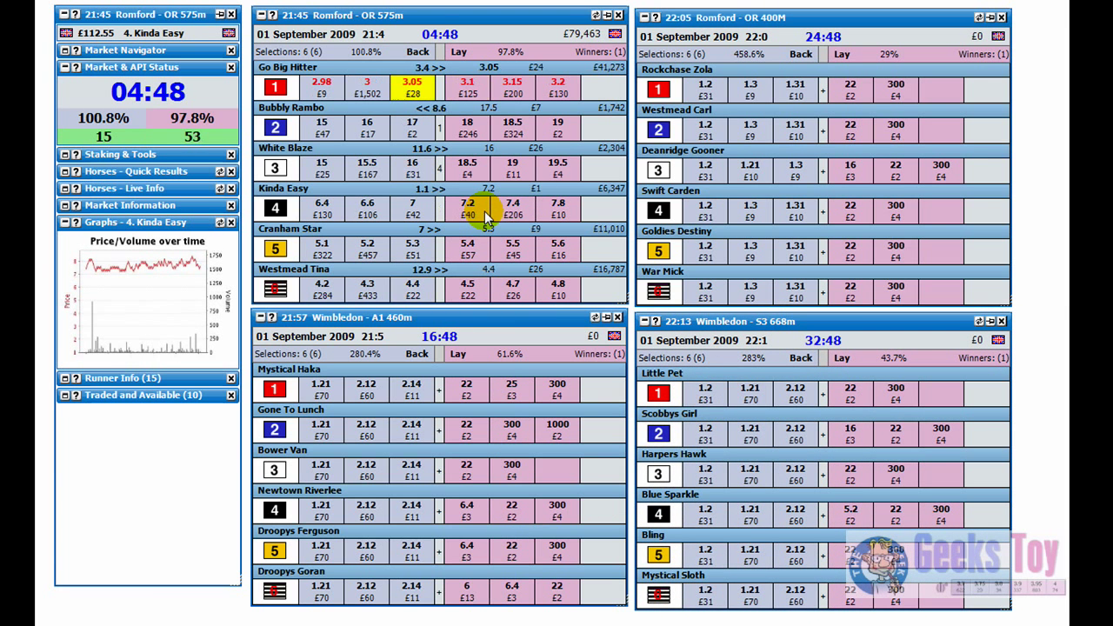
left_click(349, 113)
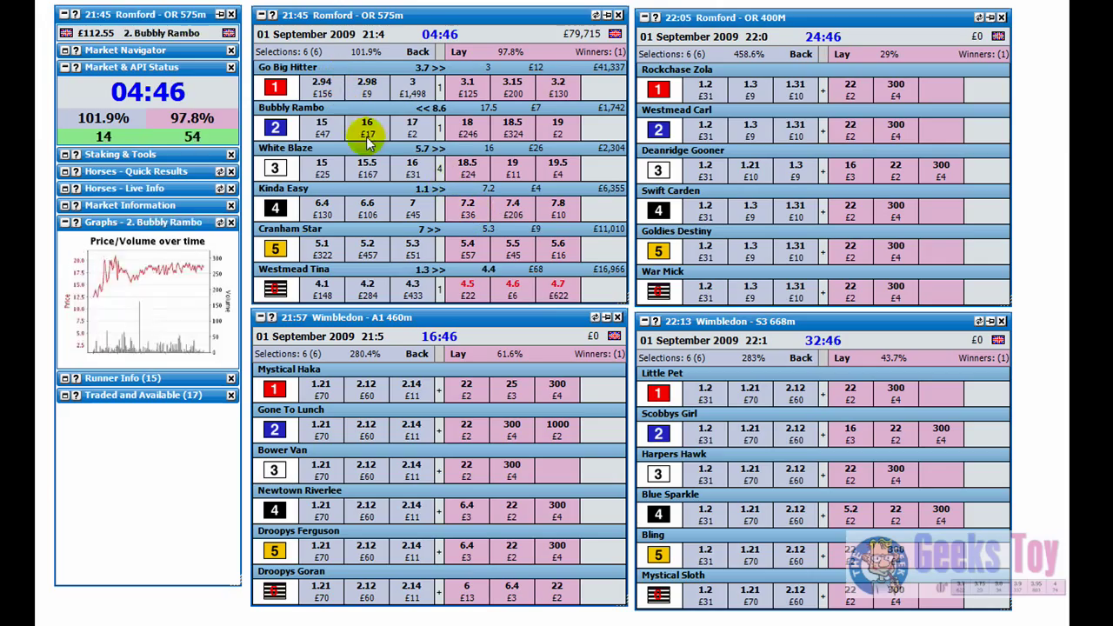
left_click(455, 182)
left_click(484, 164)
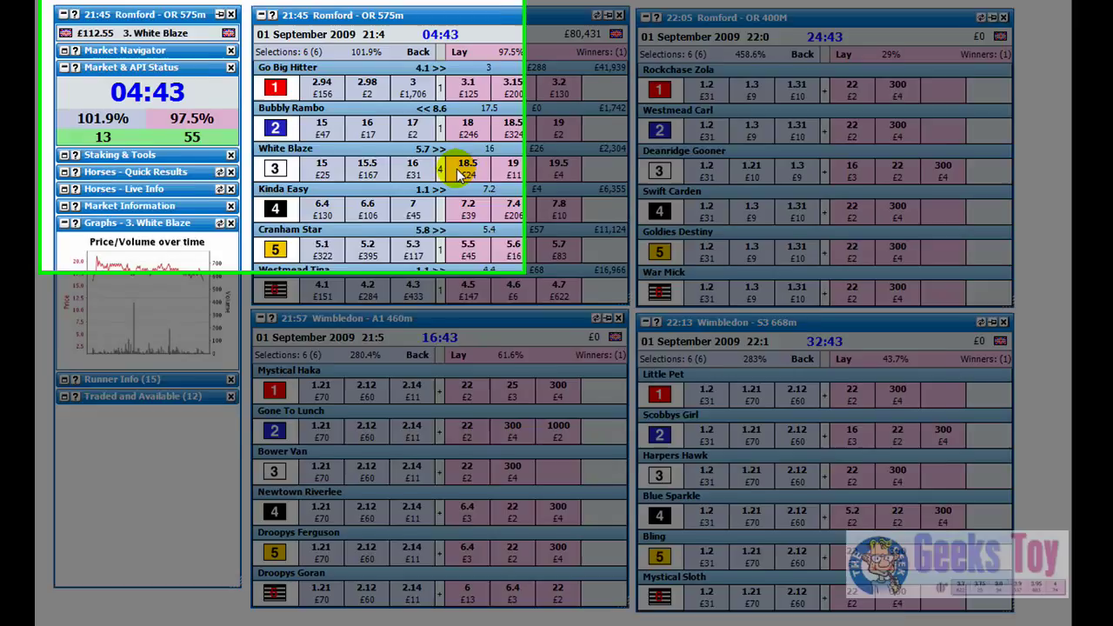
left_click(296, 69)
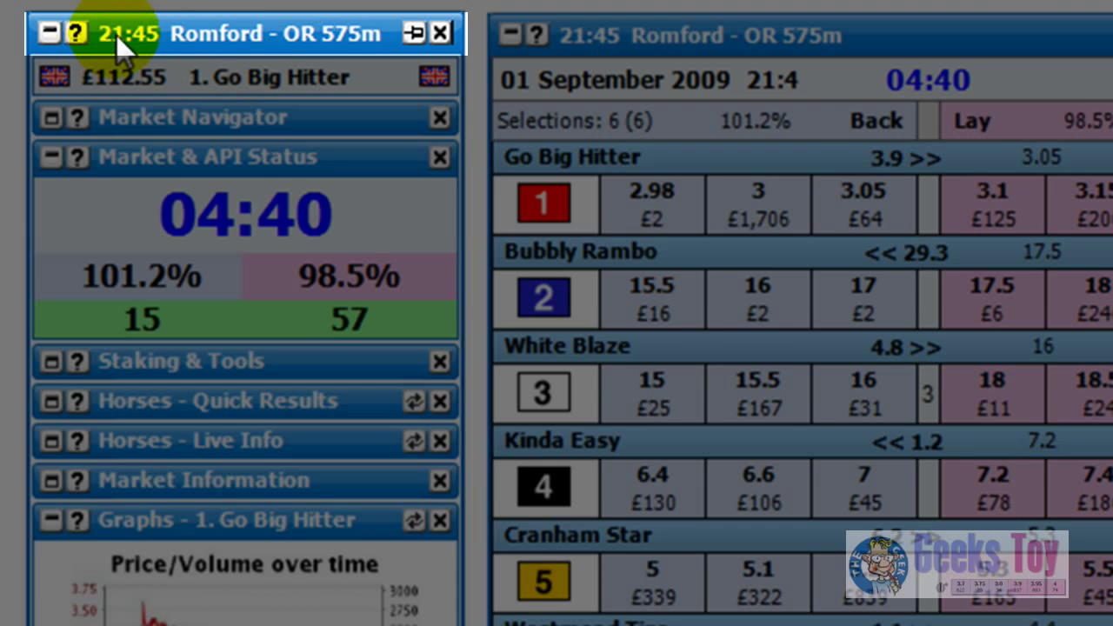
left_click(870, 346)
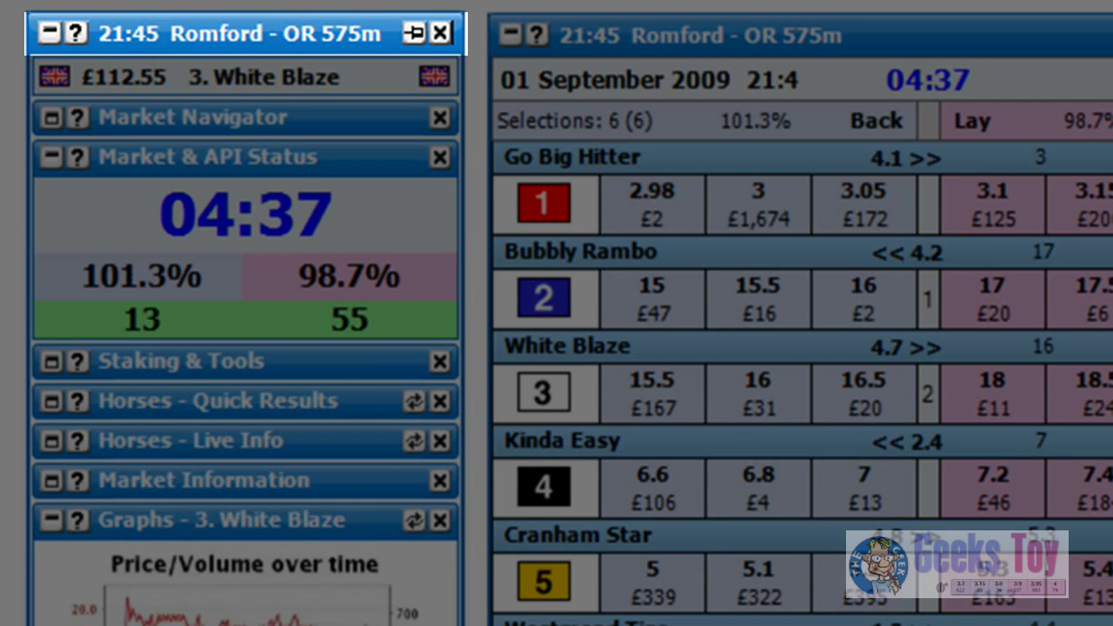
left_click(729, 172)
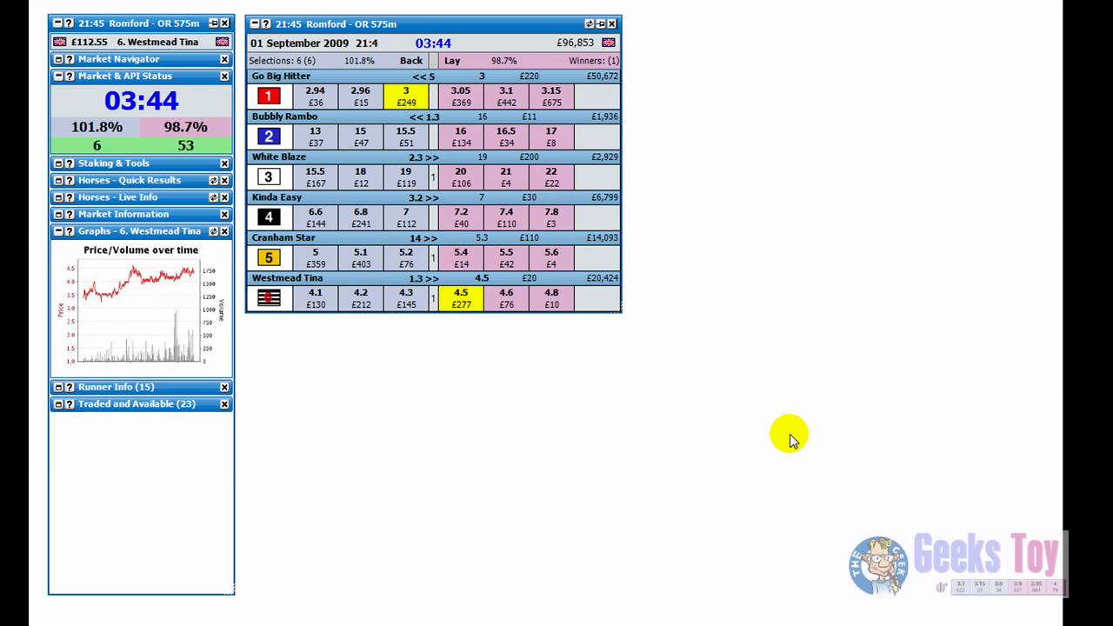
Step: Expand the Market Navigator and open 22:05 Romford below the 21:45 Romford grid
left_click(58, 61)
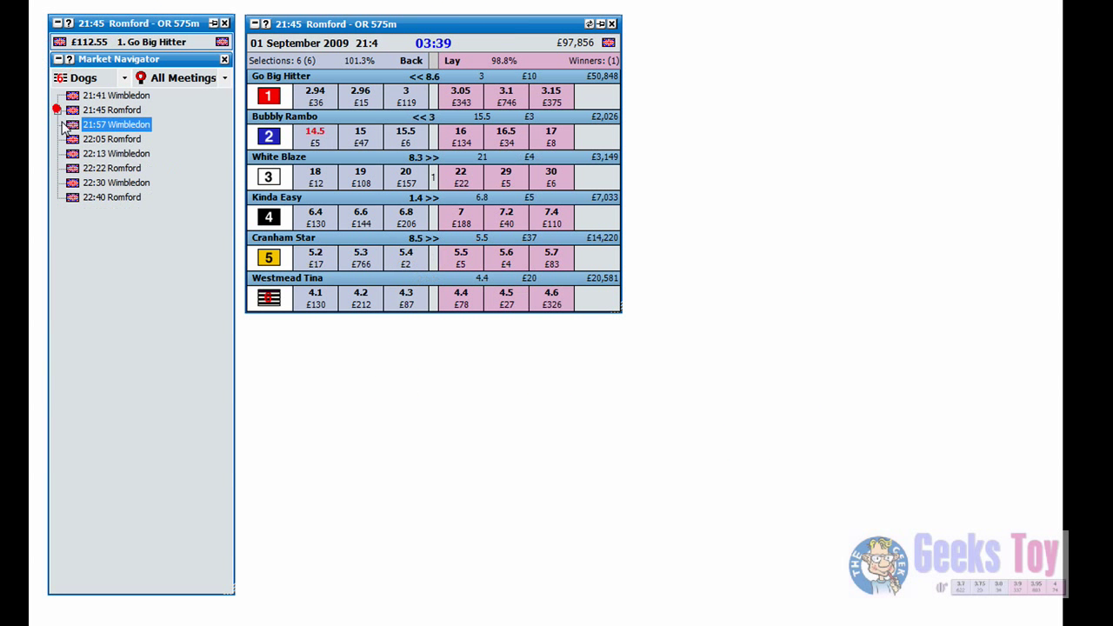
double_click(104, 141)
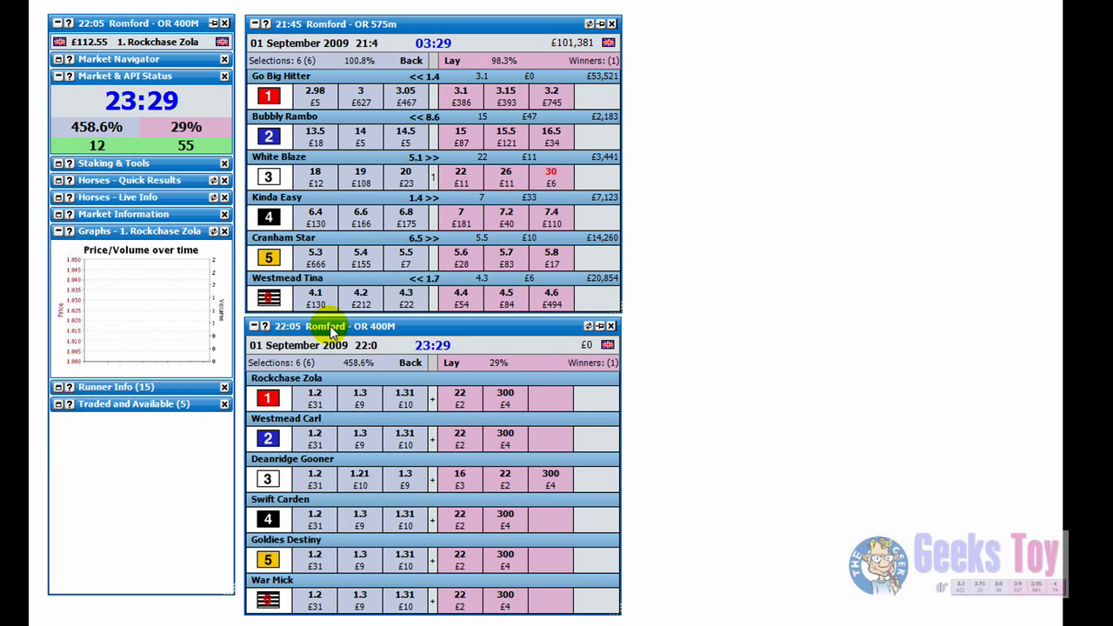
Step: Switch the lower market from 22:05 Romford to 22:13 Wimbledon through Next Races
right_click(425, 326)
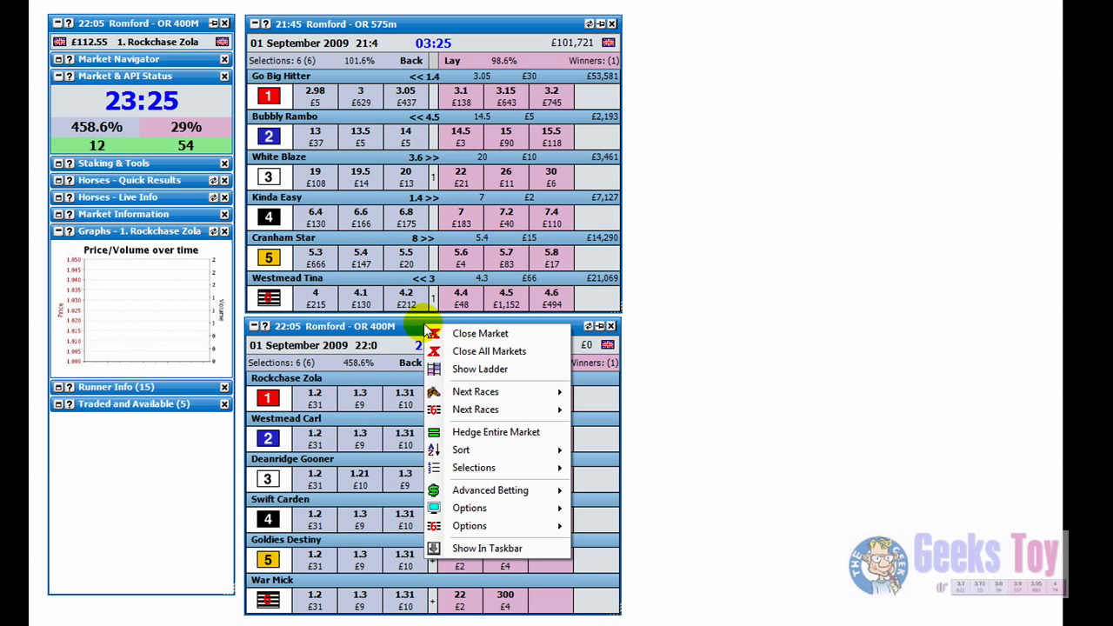
mouse_move(477, 419)
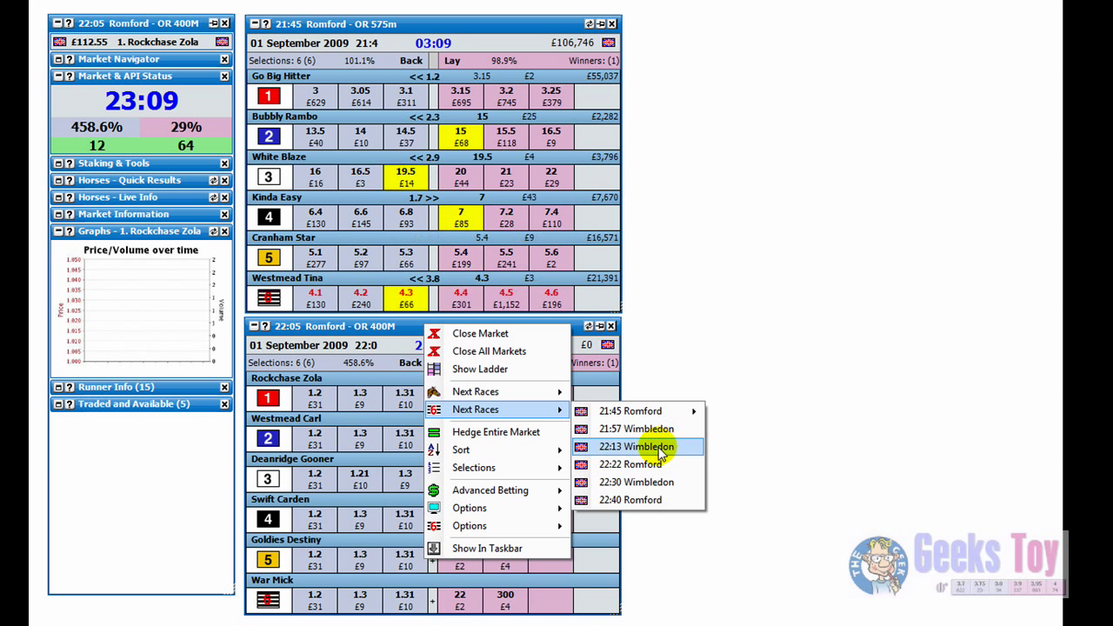
left_click(410, 325)
right_click(410, 325)
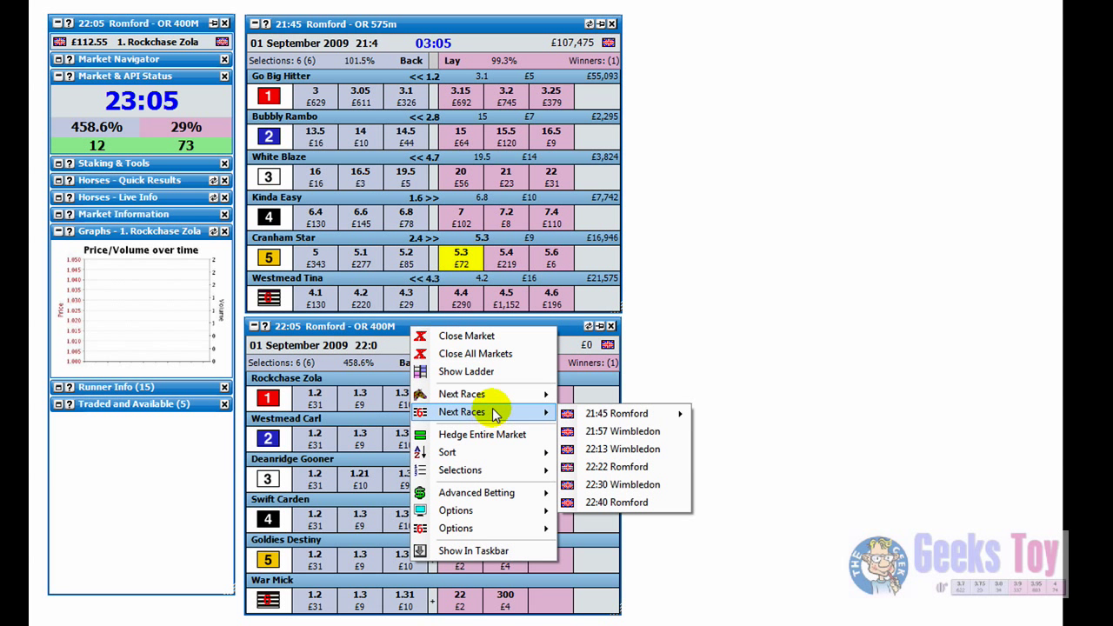
left_click(619, 450)
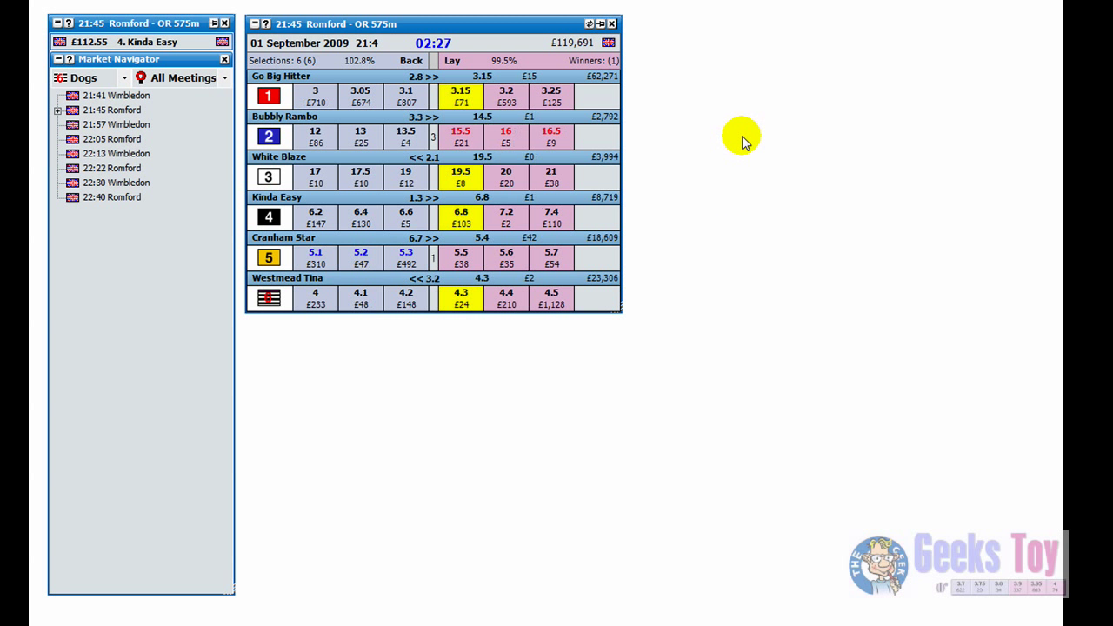
Step: Open a Go Big Hitter price ladder and place it left of the 21:45 Romford grid
right_click(503, 30)
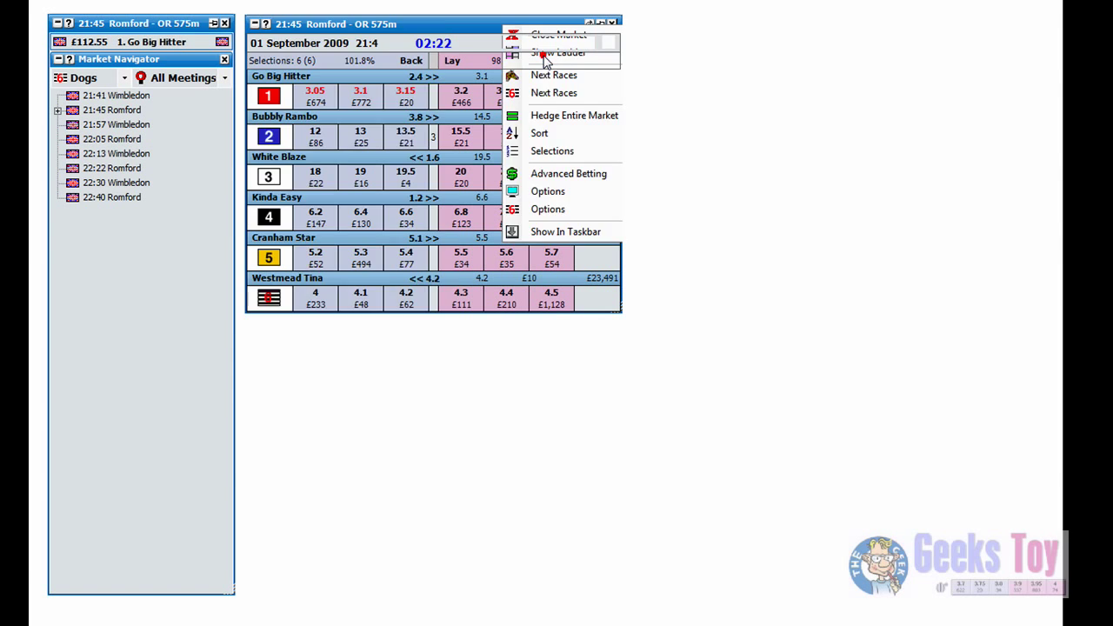
left_click(541, 54)
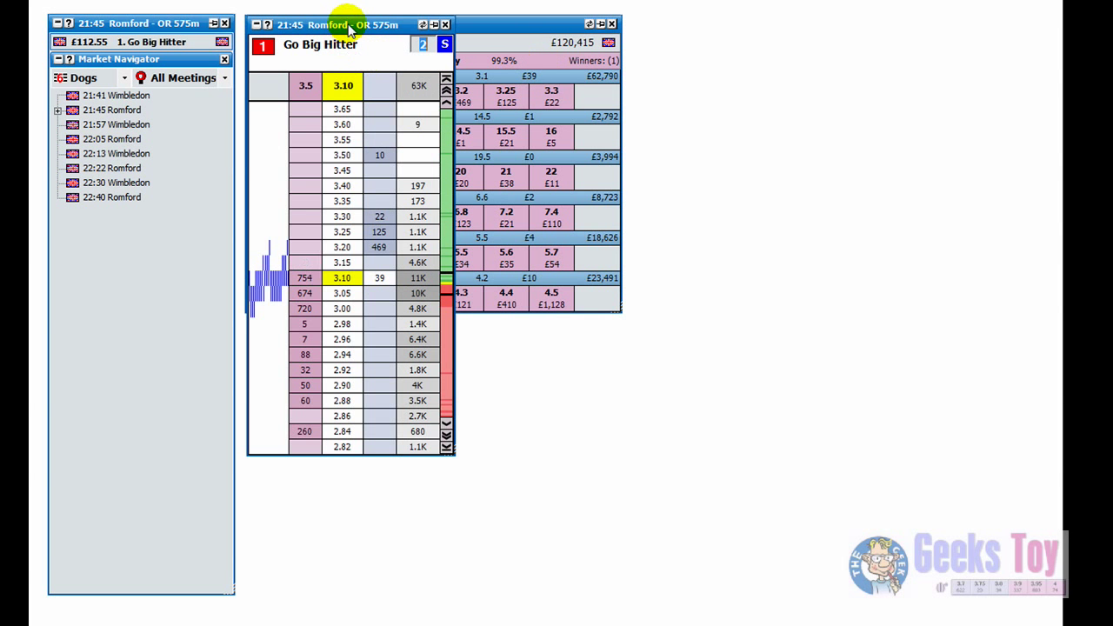
left_click_drag(348, 26, 429, 100)
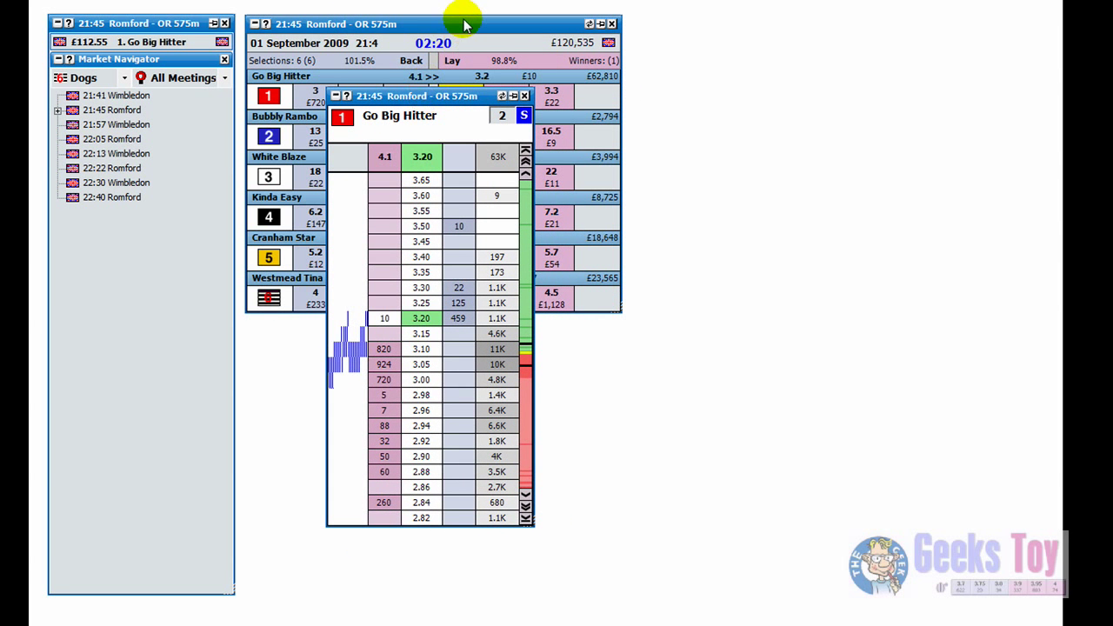
left_click_drag(458, 22, 753, 41)
left_click_drag(452, 95, 382, 28)
left_click_drag(696, 35, 592, 24)
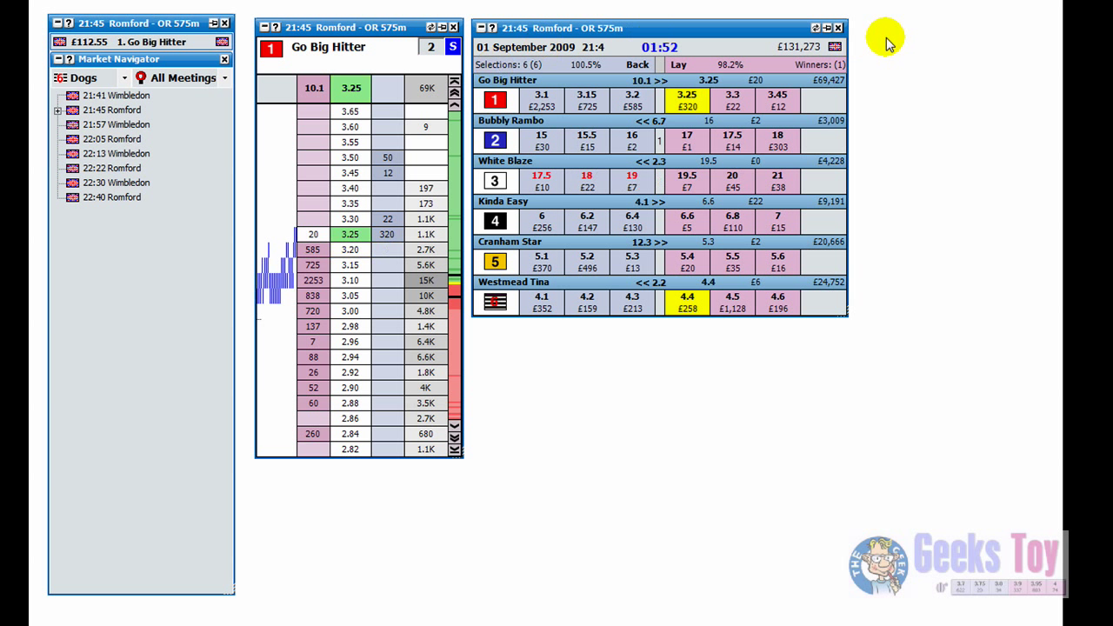
Step: Close and reopen the runner grid, then close the 21:45 Romford market and its ladder
left_click(838, 28)
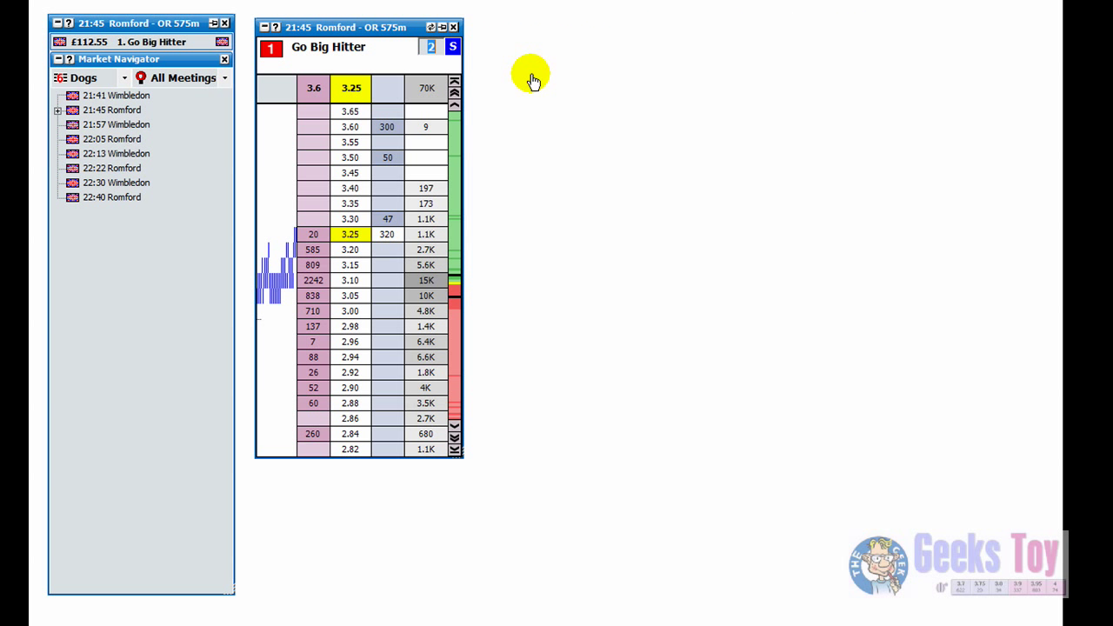
right_click(357, 31)
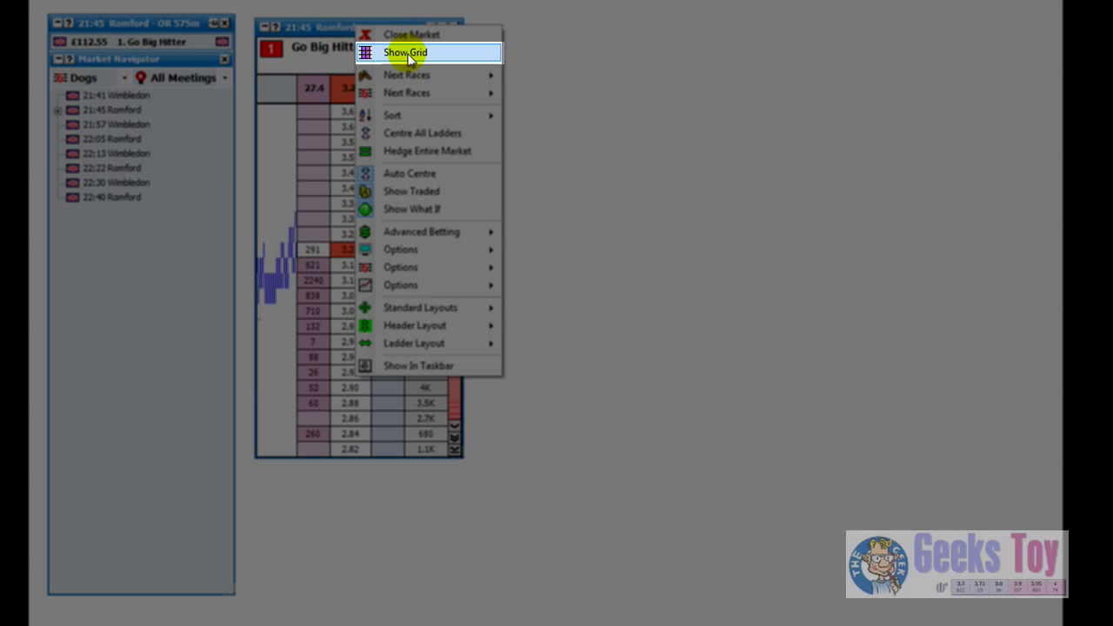
left_click(408, 53)
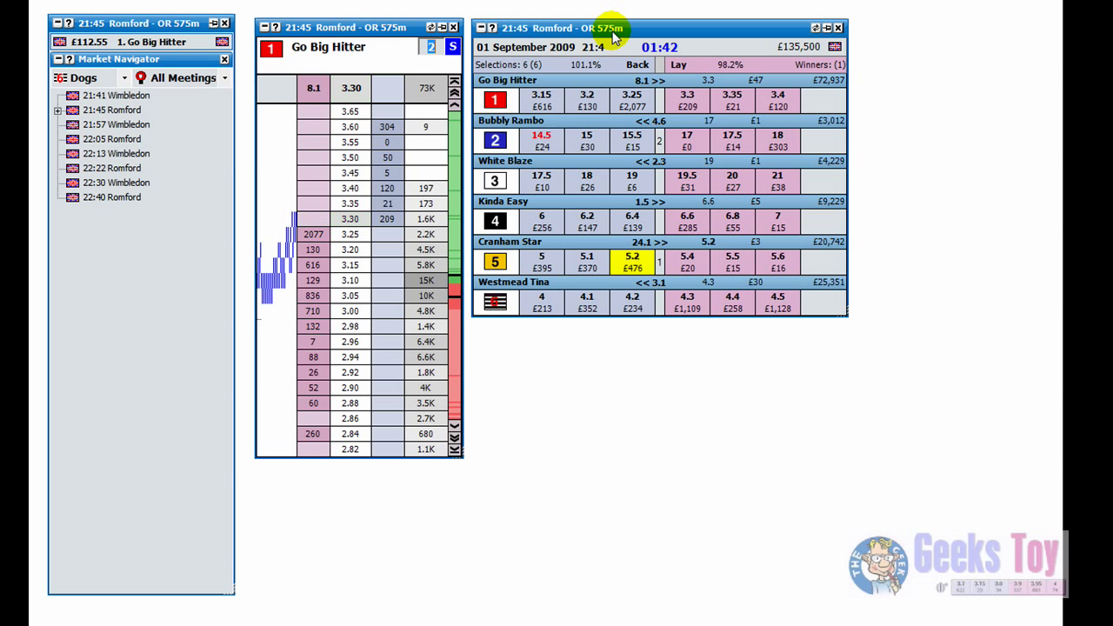
right_click(613, 34)
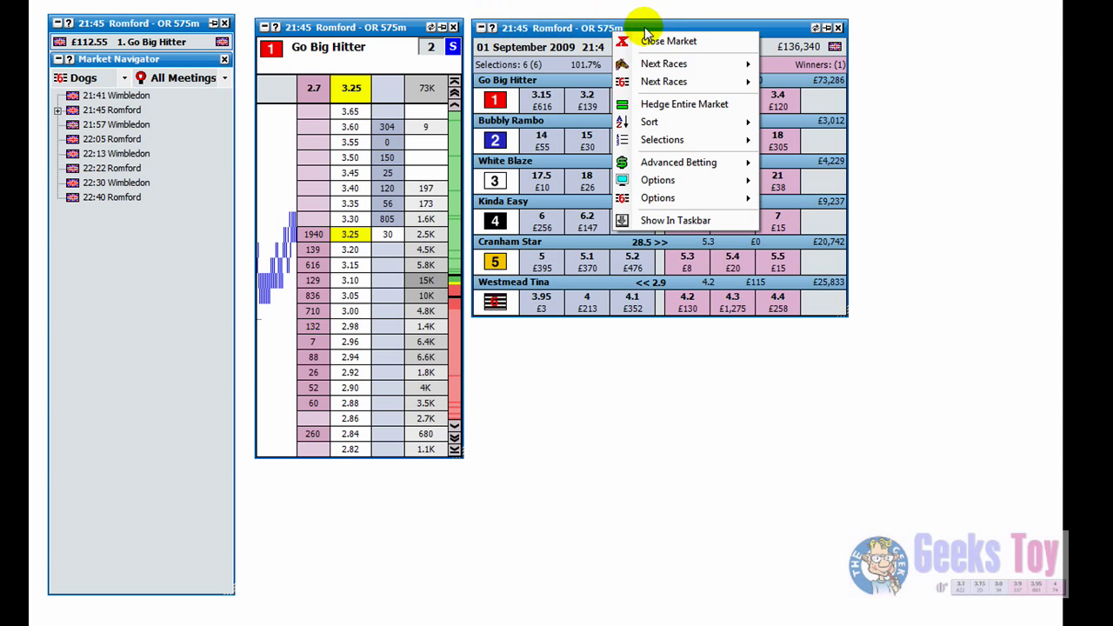
left_click(637, 43)
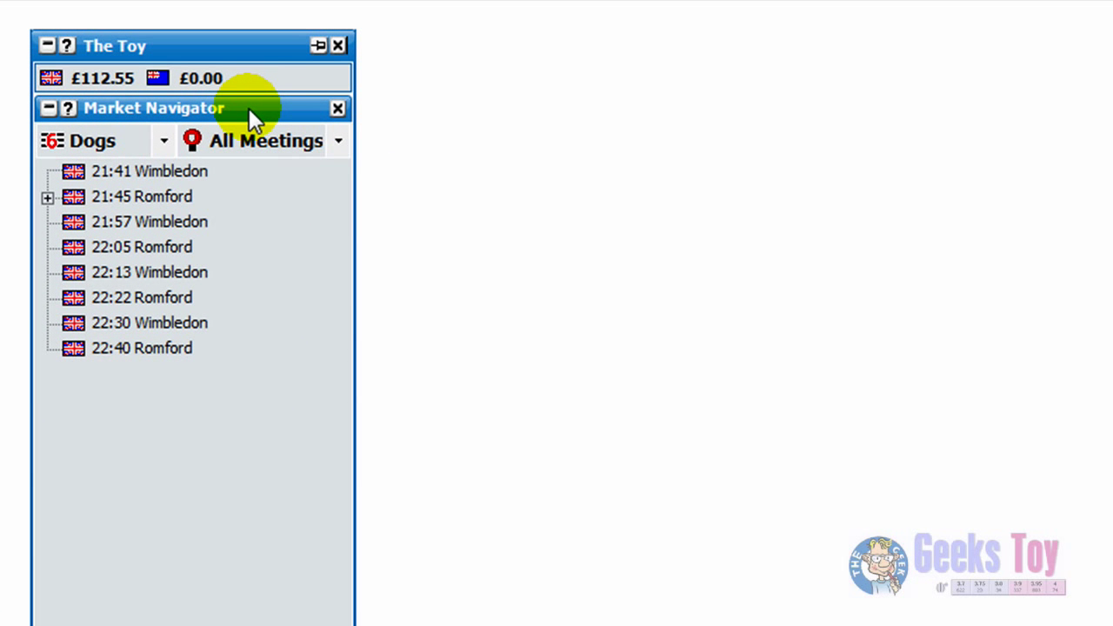
Step: Set the Market Navigator's Default Market Open option to Ladder
right_click(248, 108)
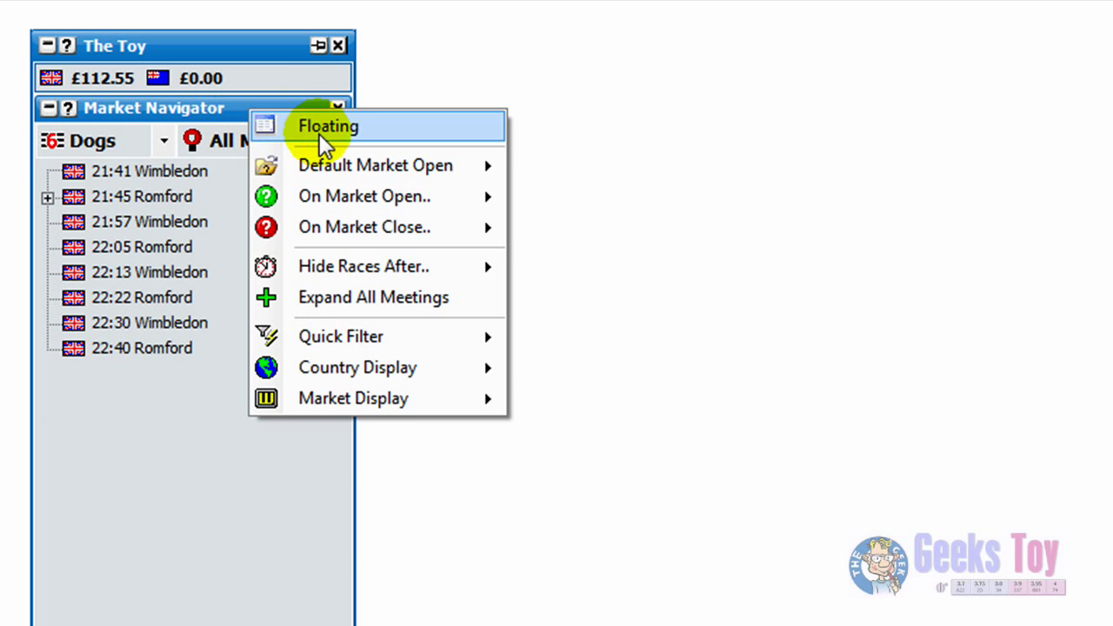
mouse_move(331, 164)
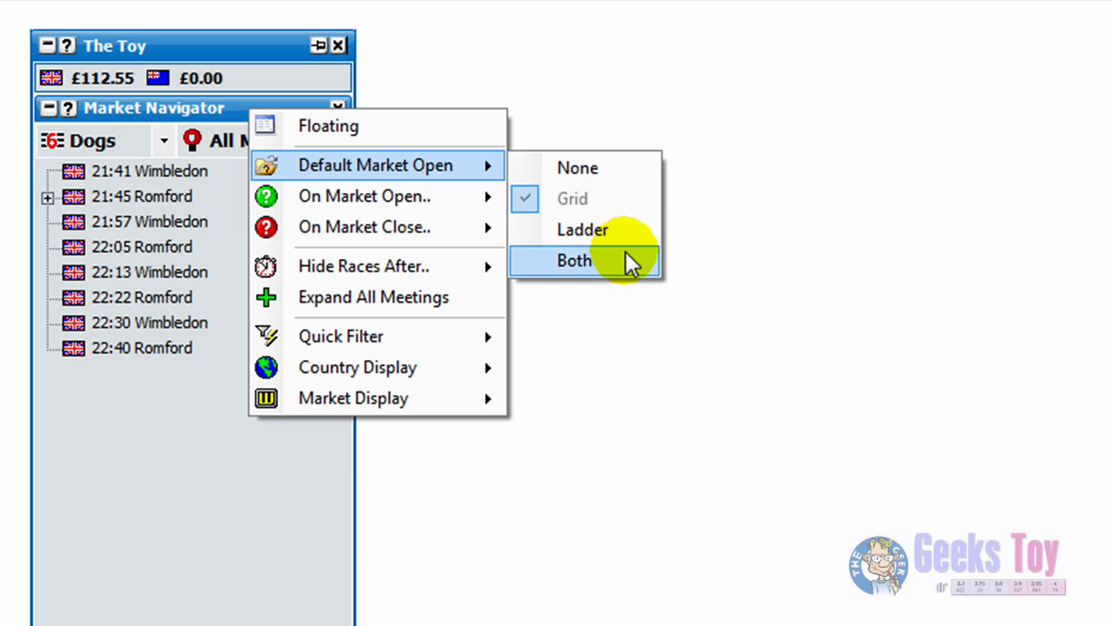
left_click(625, 229)
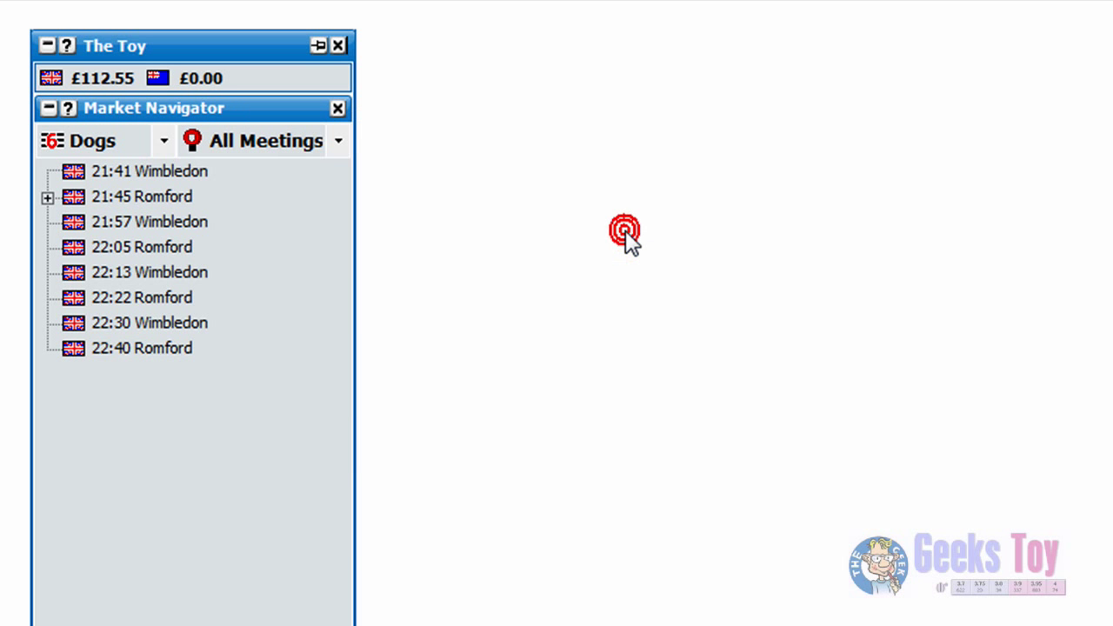
Step: Expand 21:45 Romford and open its Winner market
left_click(47, 195)
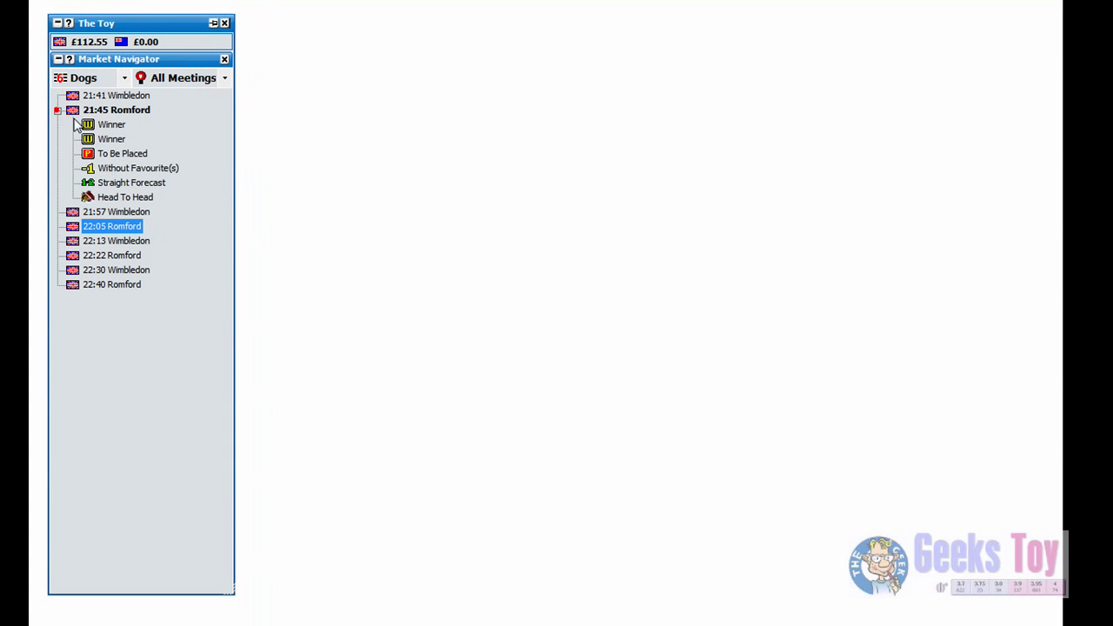
left_click(110, 216)
left_click(428, 46)
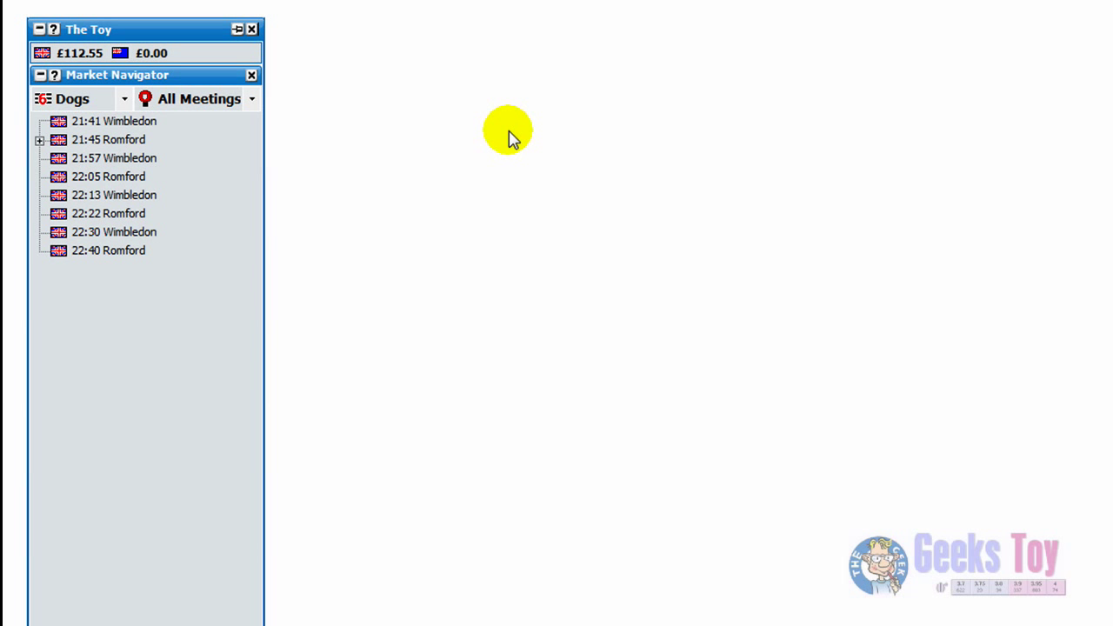
Step: Filter the race list to Tennis Matches On Now and open Serra v Tipsarevic Match Odds
left_click(124, 100)
left_click(119, 223)
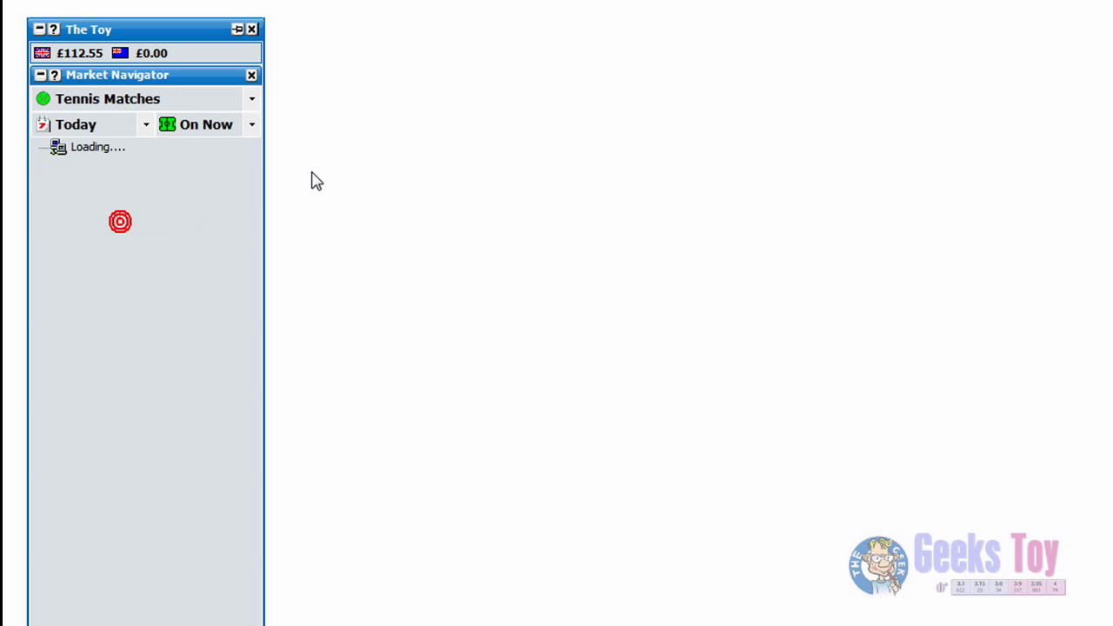
left_click(252, 129)
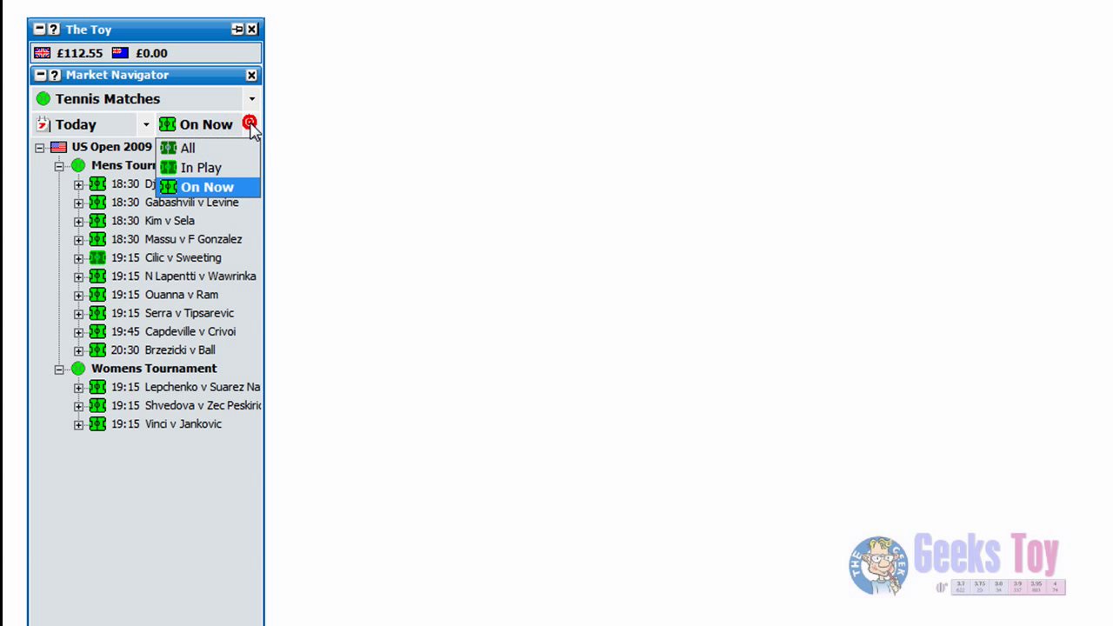
left_click(218, 147)
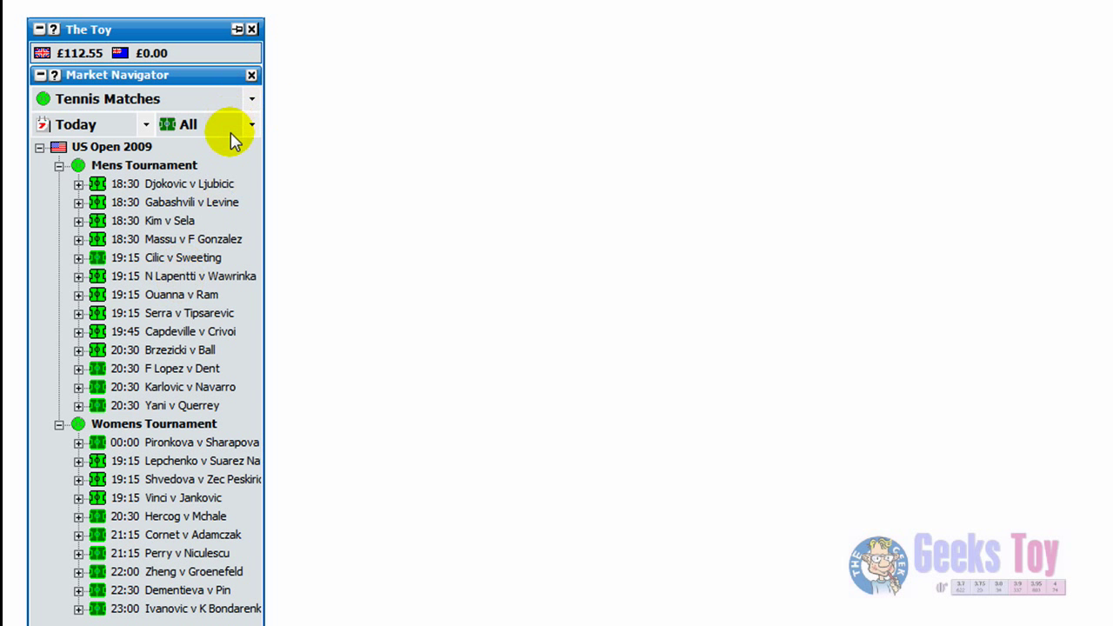
left_click(252, 124)
left_click(208, 187)
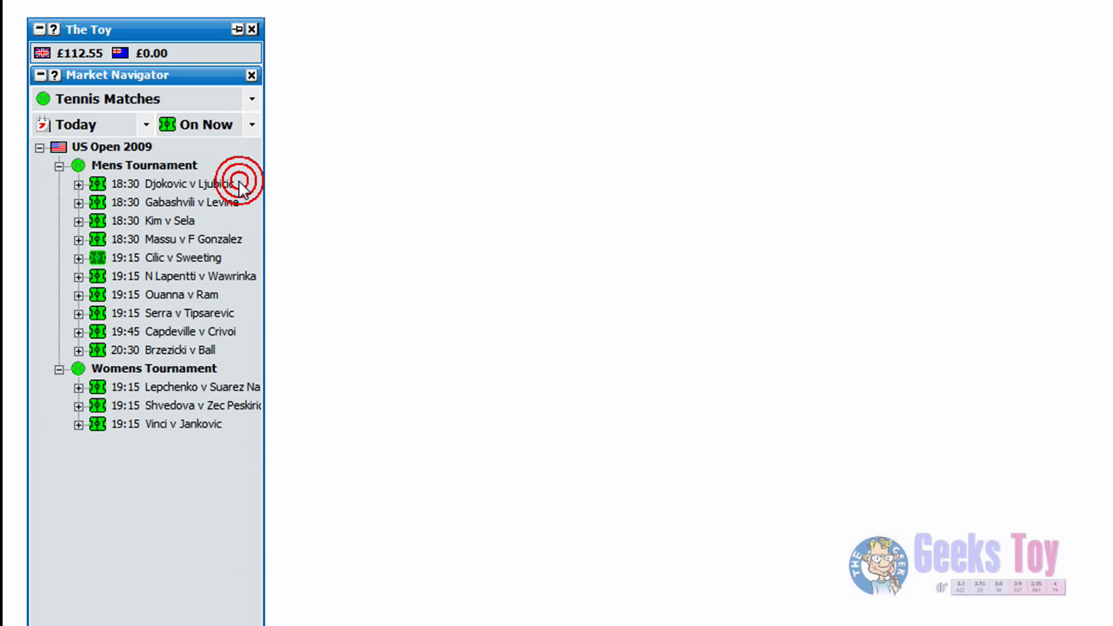
left_click(78, 313)
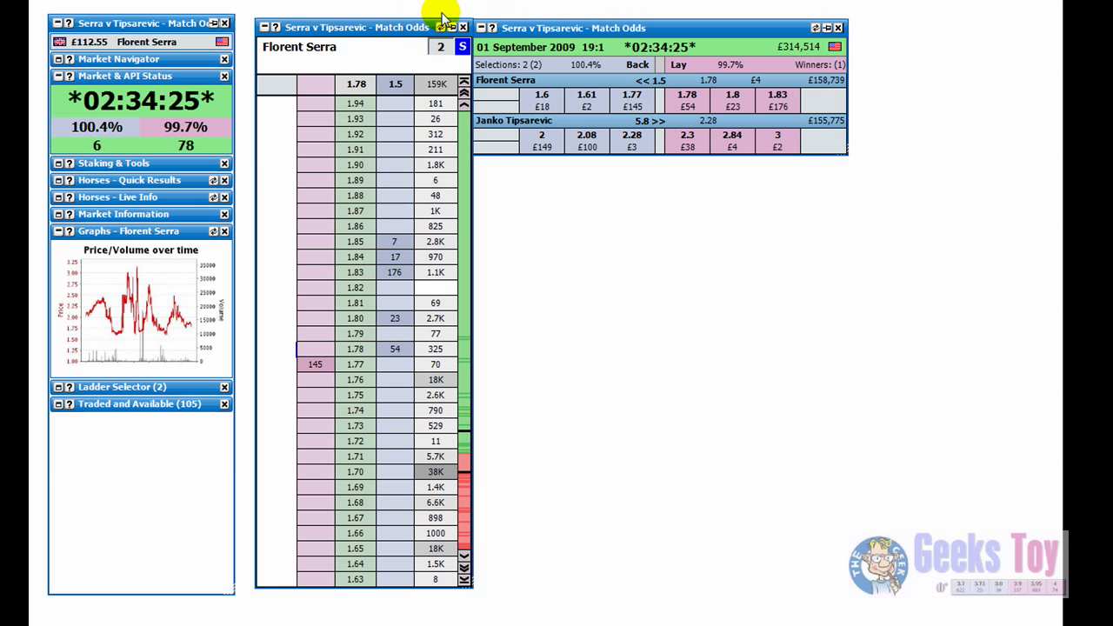
Step: Close the Serra v Tipsarevic grid, leaving Florent Serra's ladder trading near 1.77
left_click_drag(574, 25, 589, 24)
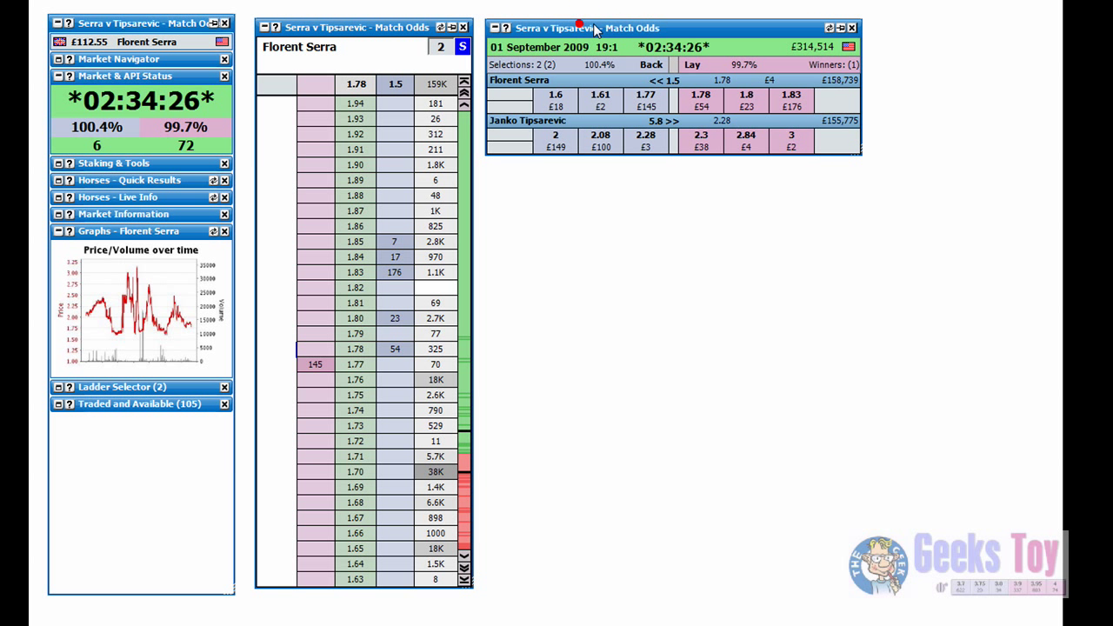
left_click(851, 28)
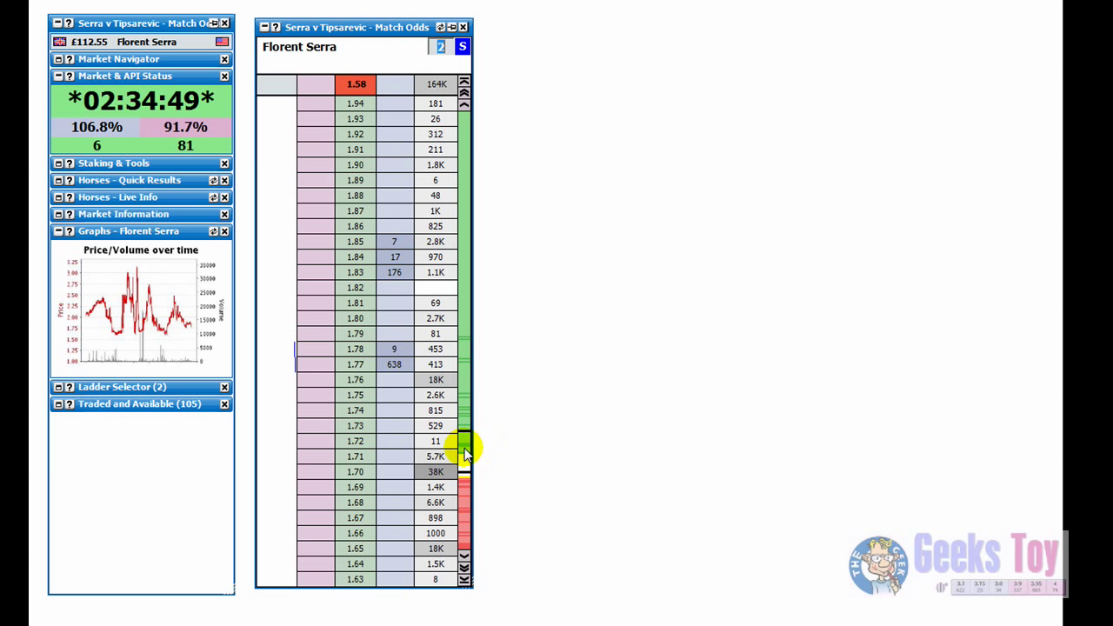
scroll(465, 448, "down", 2)
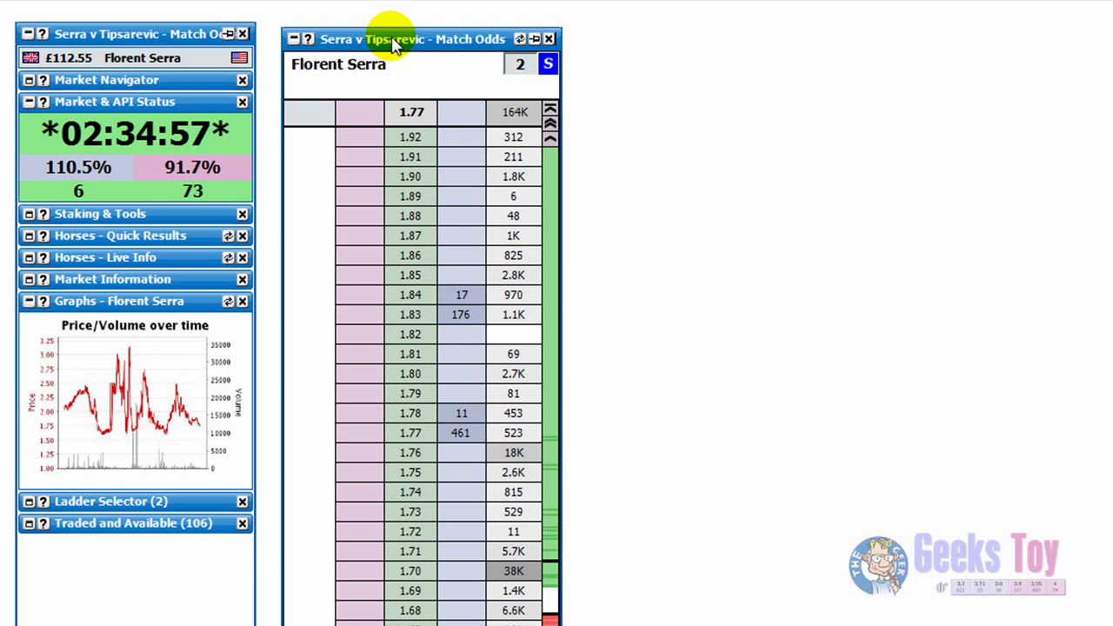
Step: Apply the In Play standard layout to Florent Serra's ladder, adding the price/volume graph
right_click(393, 40)
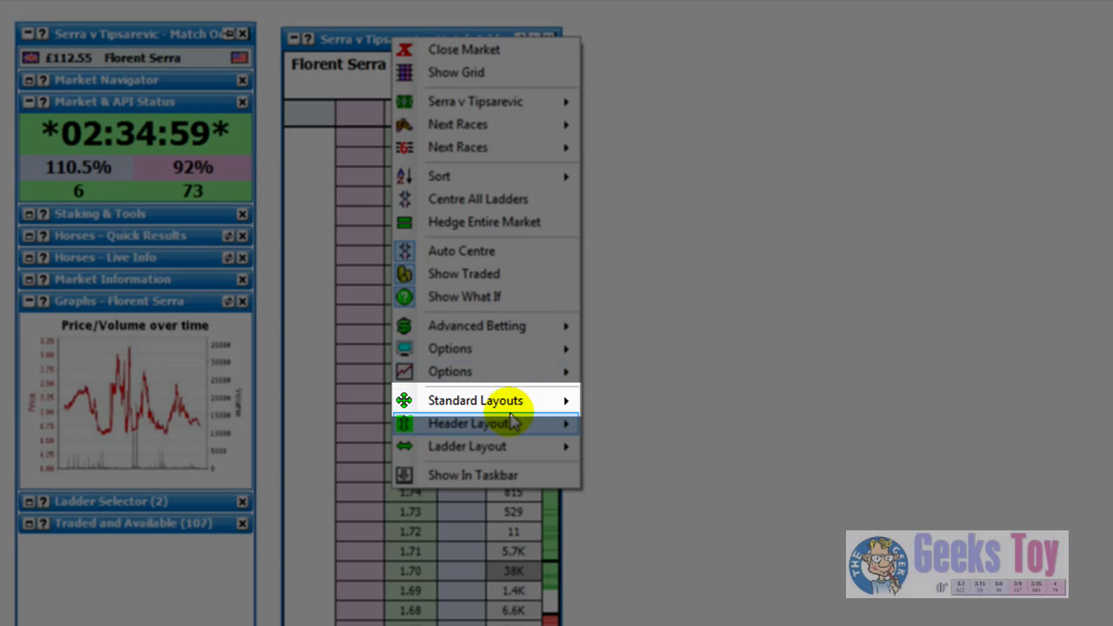
mouse_move(530, 405)
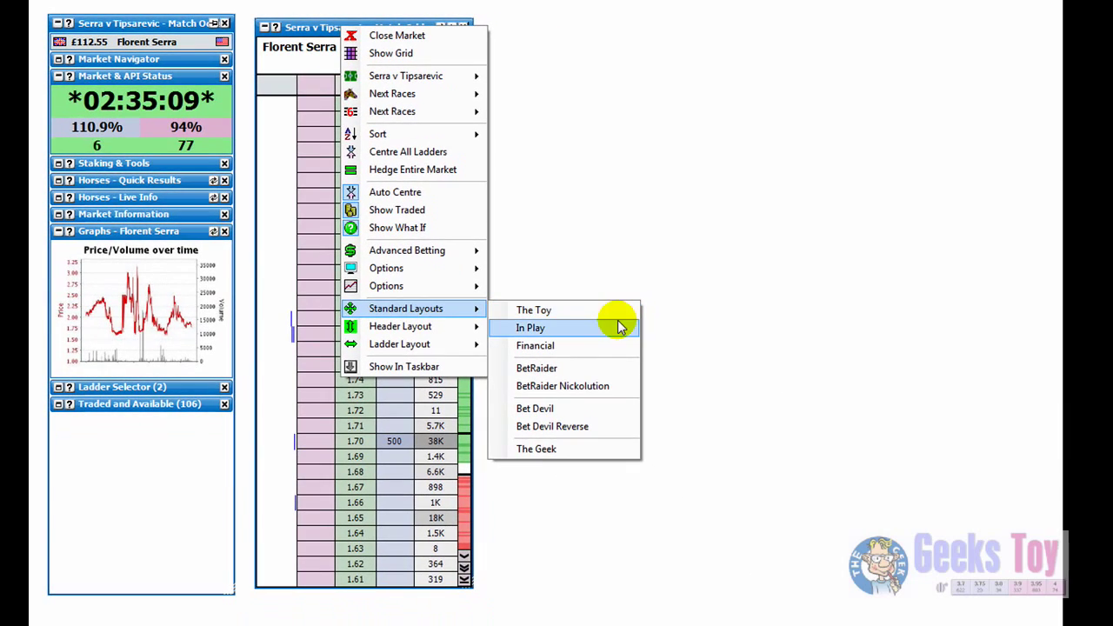
left_click(723, 165)
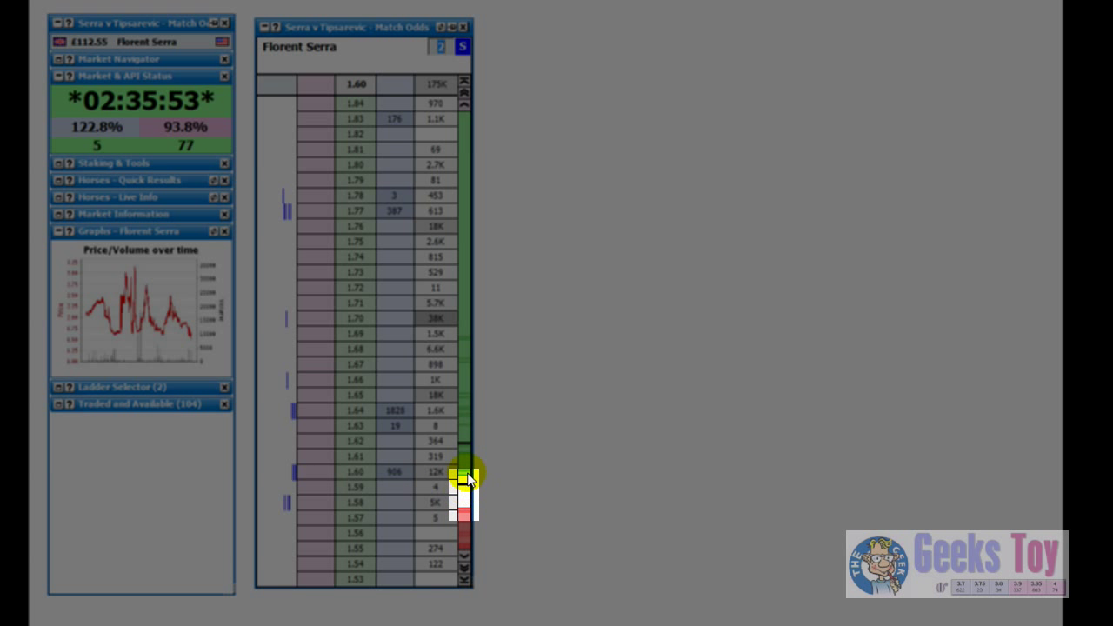
scroll(466, 487, "down", 5)
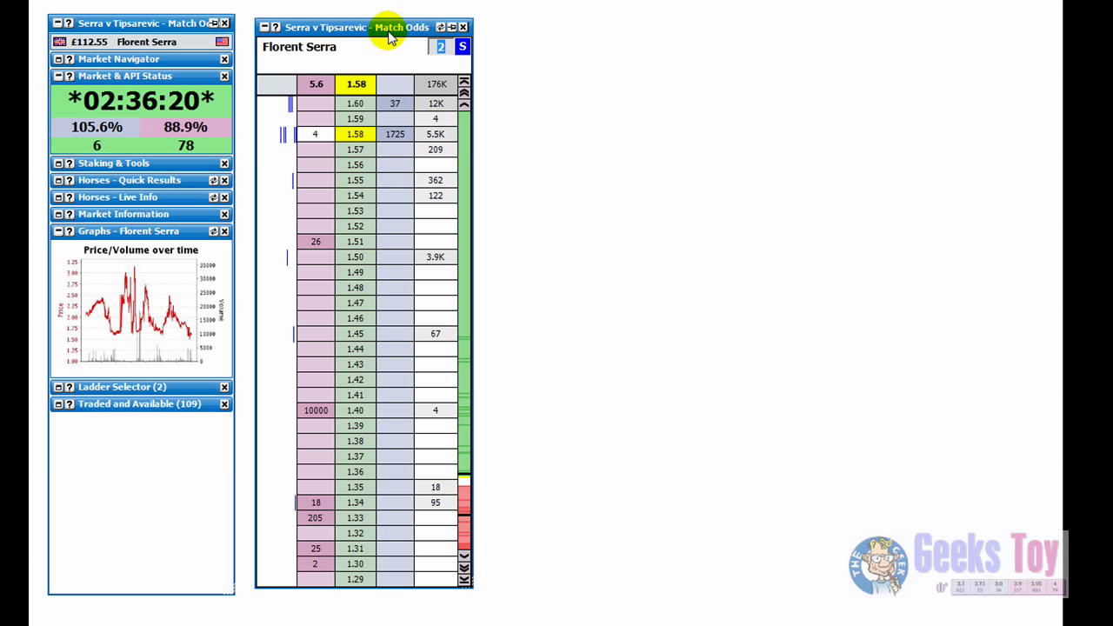
Step: Switch the Florent Serra ladder to the Financial standard layout
right_click(358, 28)
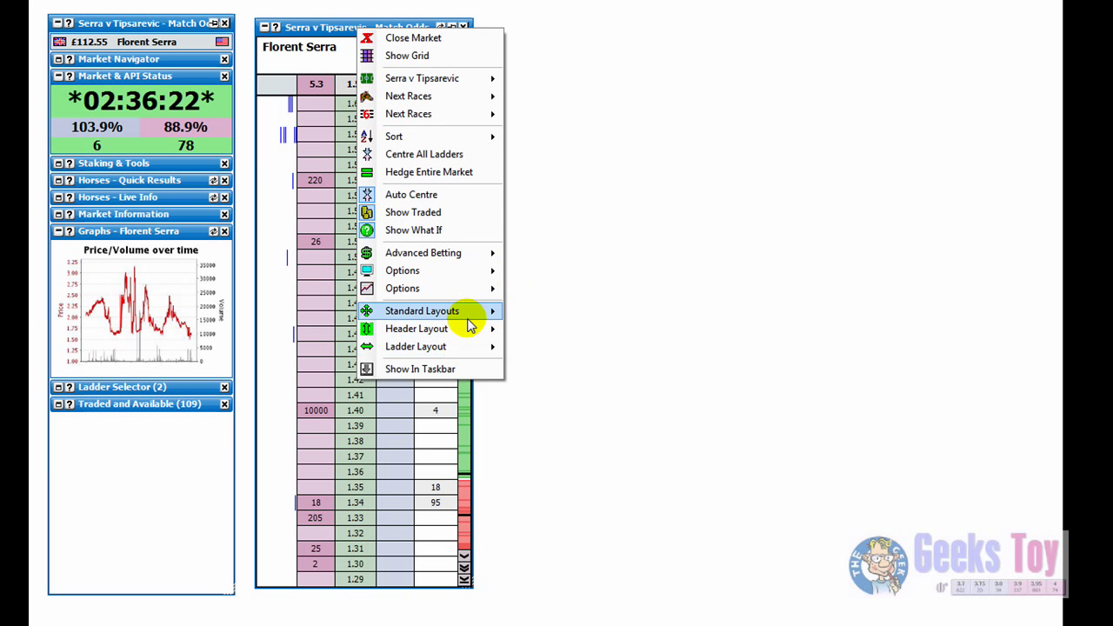
mouse_move(470, 311)
left_click(563, 348)
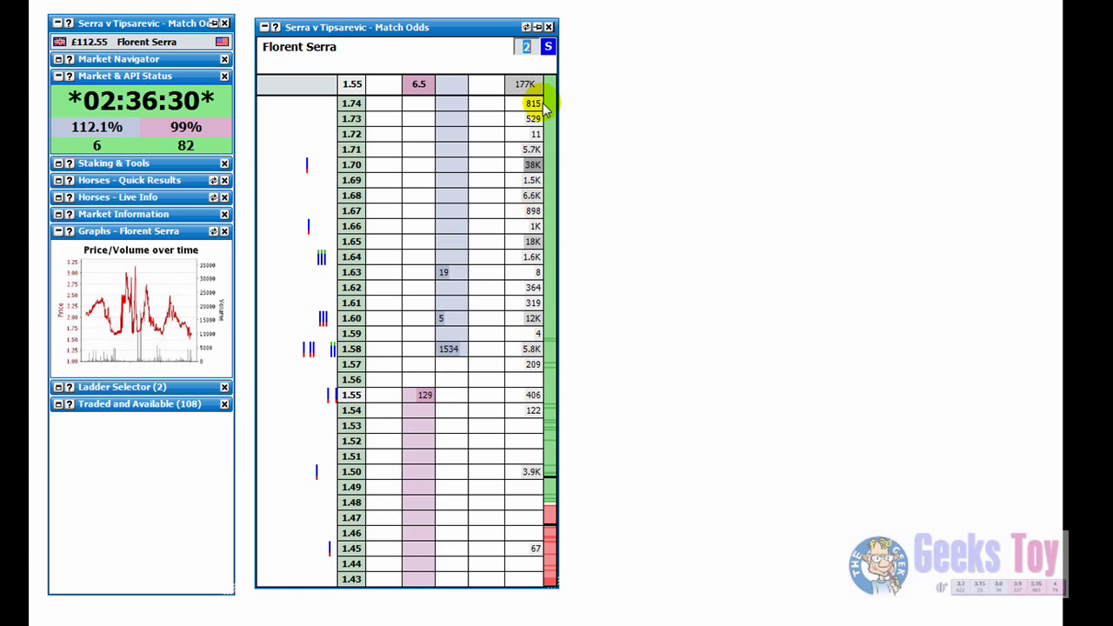
Step: Change the Florent Serra ladder to the BetRaider standard layout
right_click(456, 27)
mouse_move(557, 312)
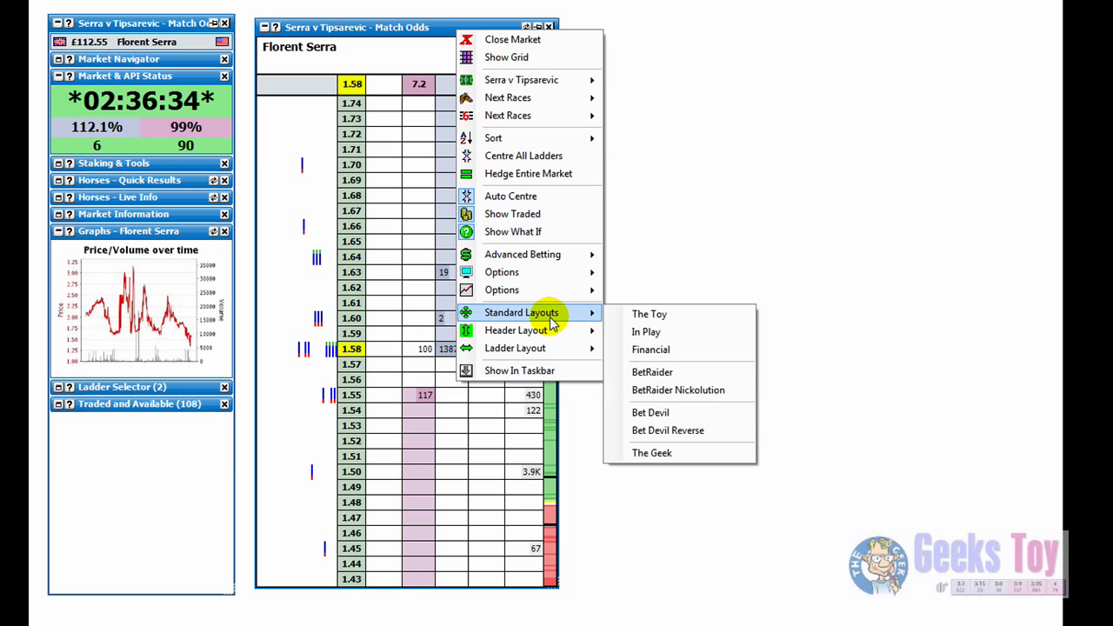
left_click(659, 376)
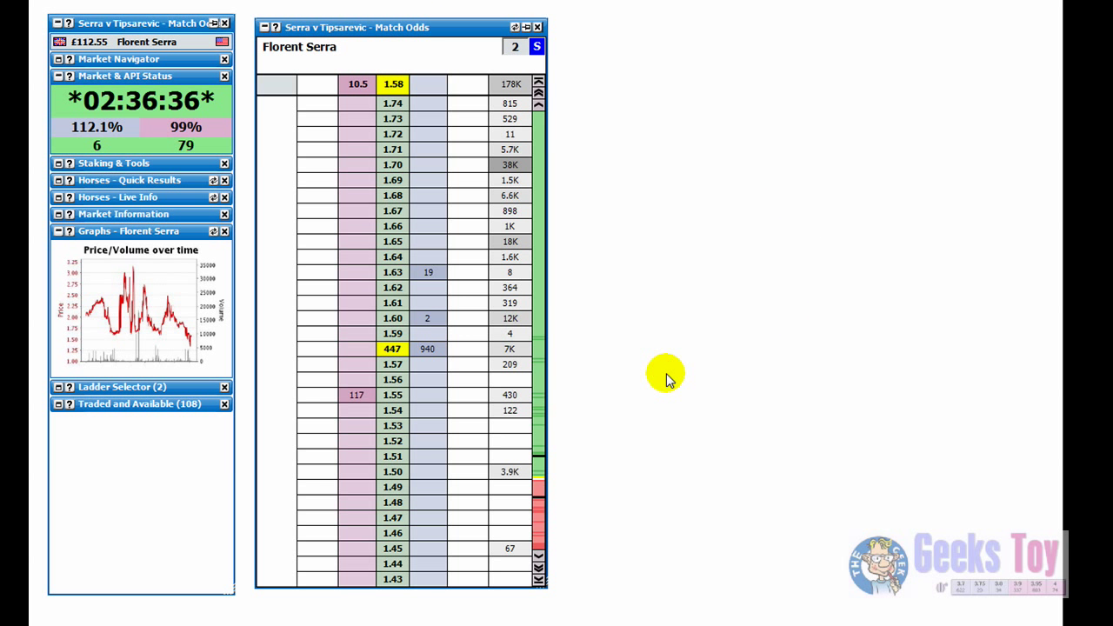
right_click(409, 26)
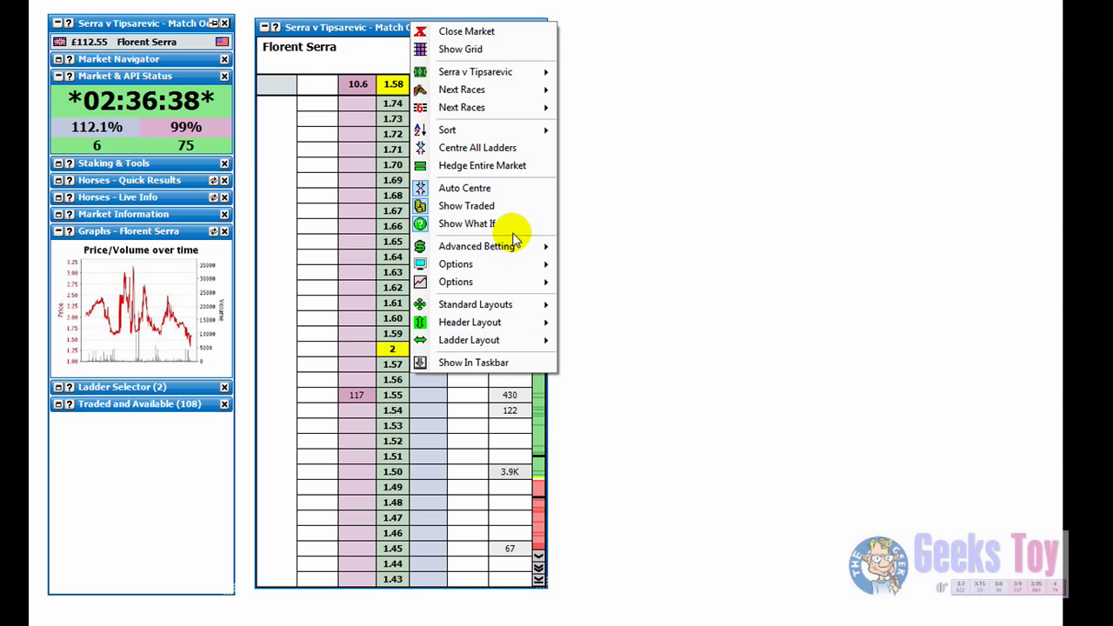
mouse_move(510, 313)
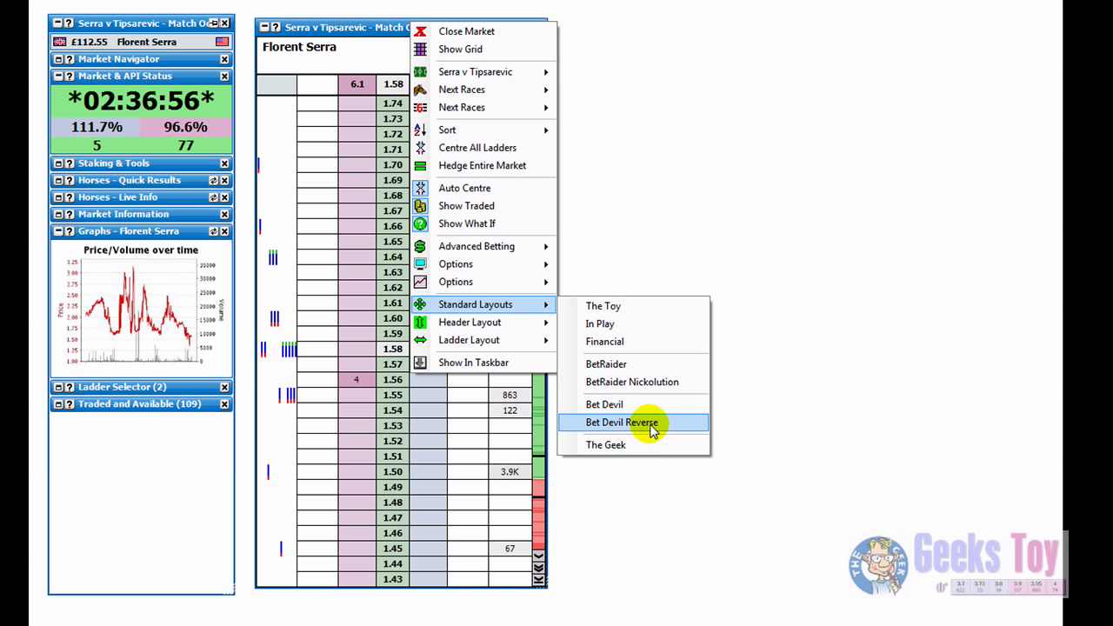
Step: Reapply the BetRaider layout and back Florent Serra for £2 at 1.67
left_click(687, 364)
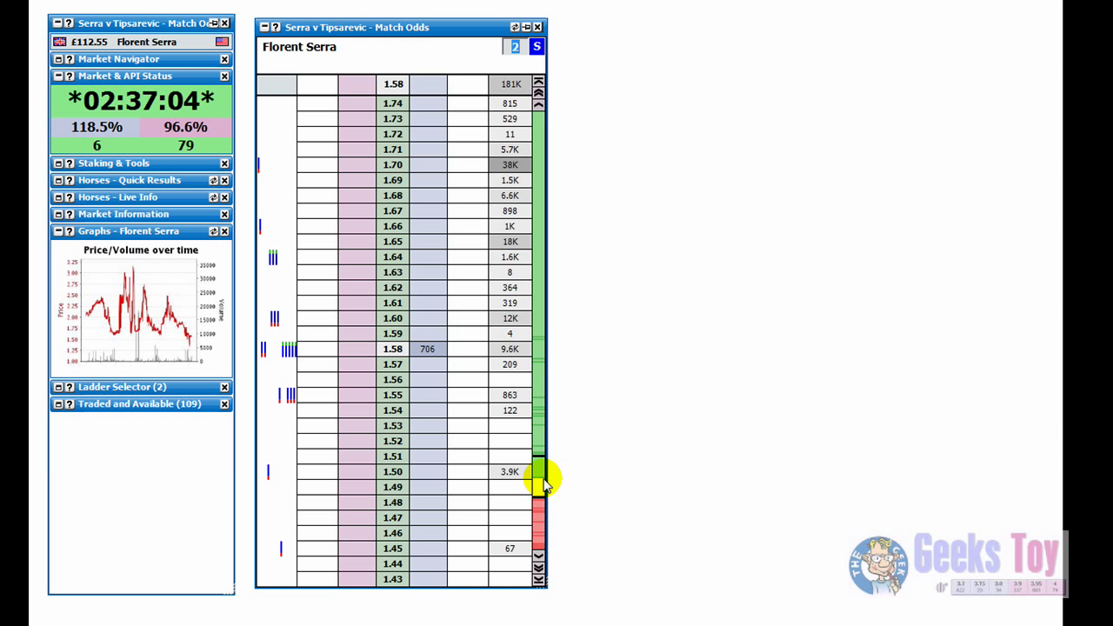
left_click(542, 486)
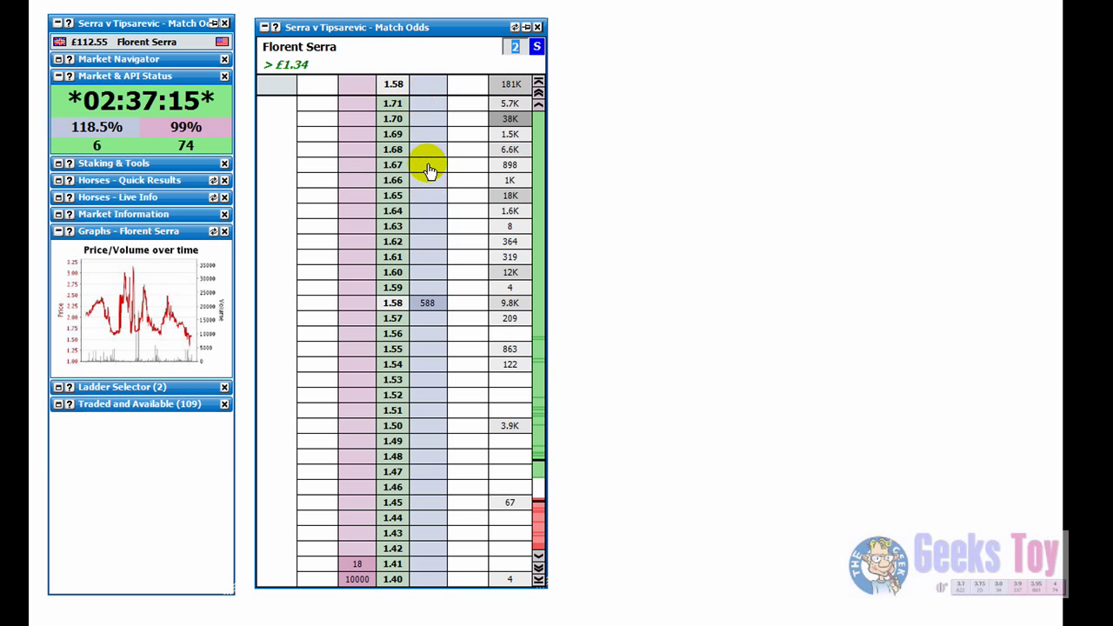
left_click(427, 165)
left_click(427, 161)
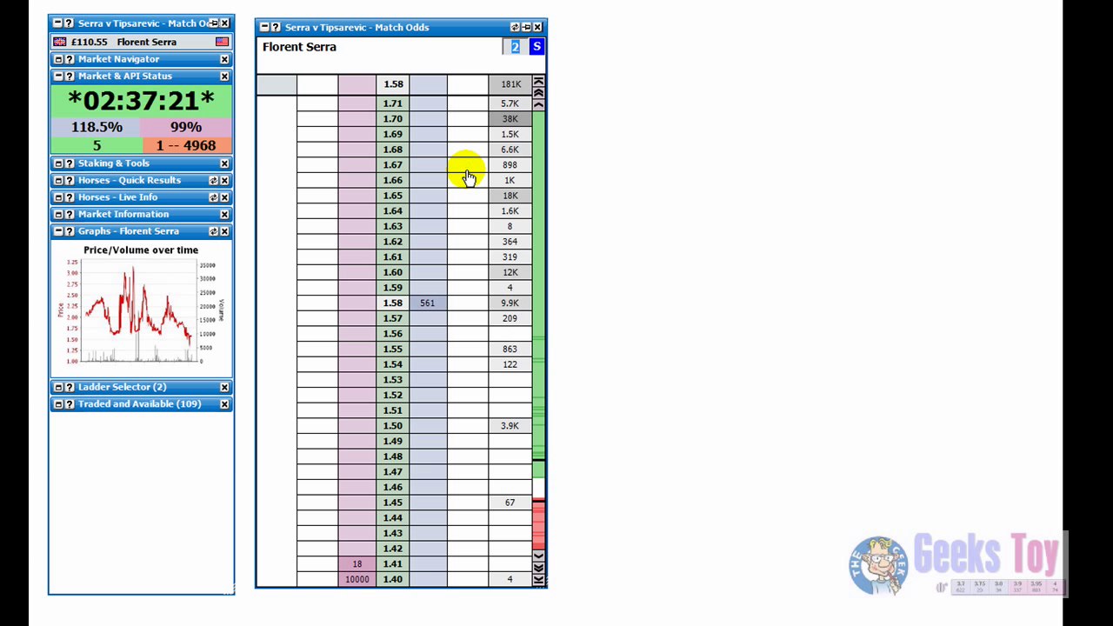
left_click(466, 168)
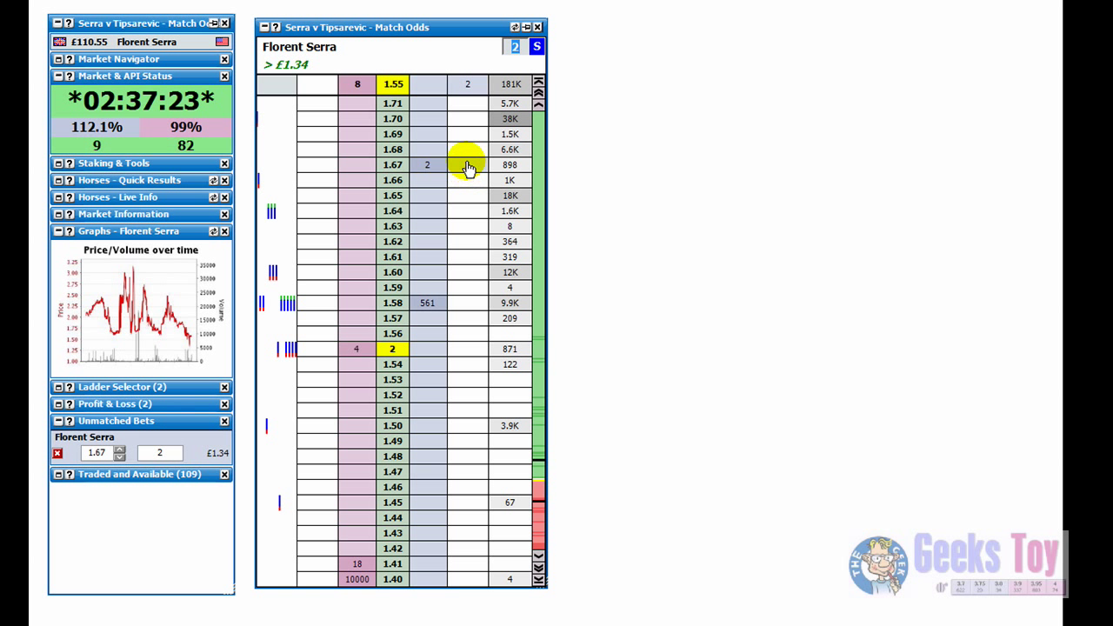
Step: Lay Florent Serra for £2 at 1.42, then cancel the unmatched lay
left_click(468, 167)
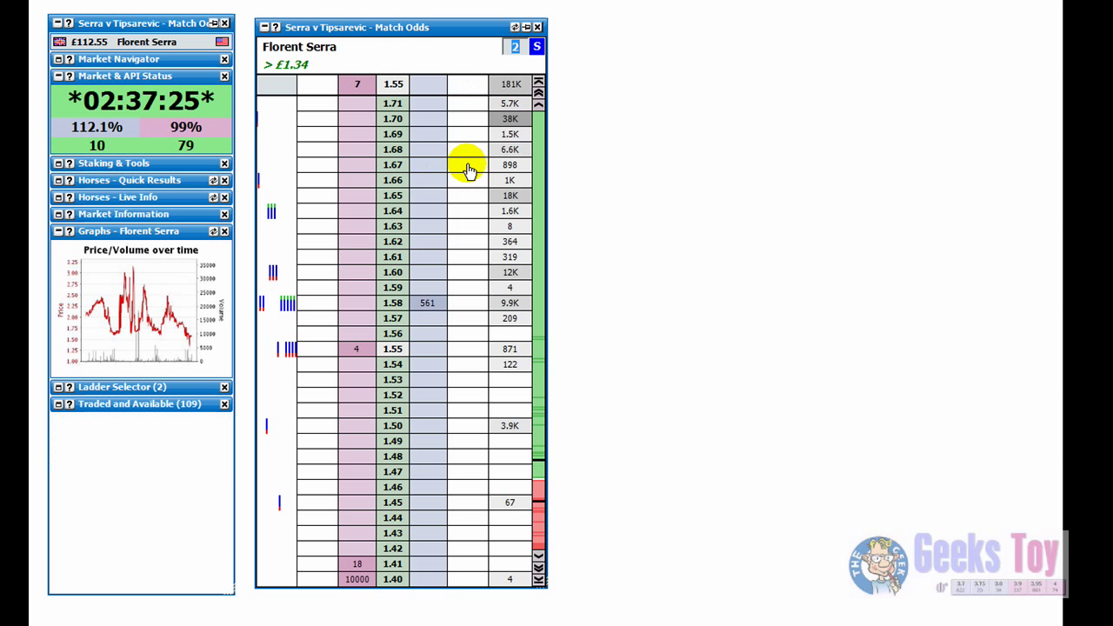
left_click(359, 546)
left_click(361, 543)
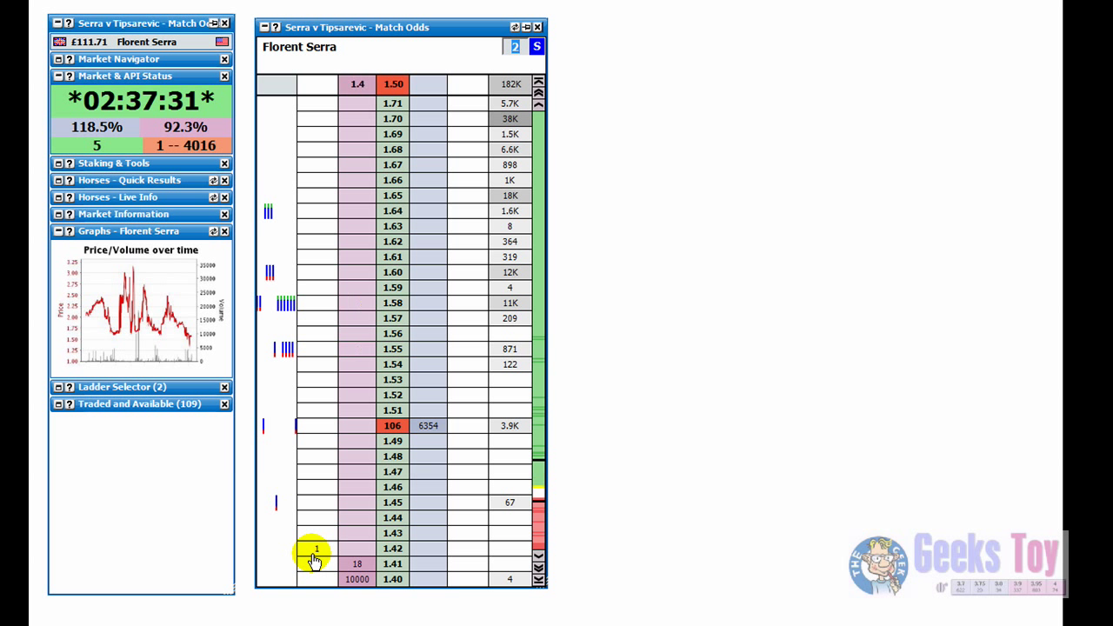
left_click(355, 554)
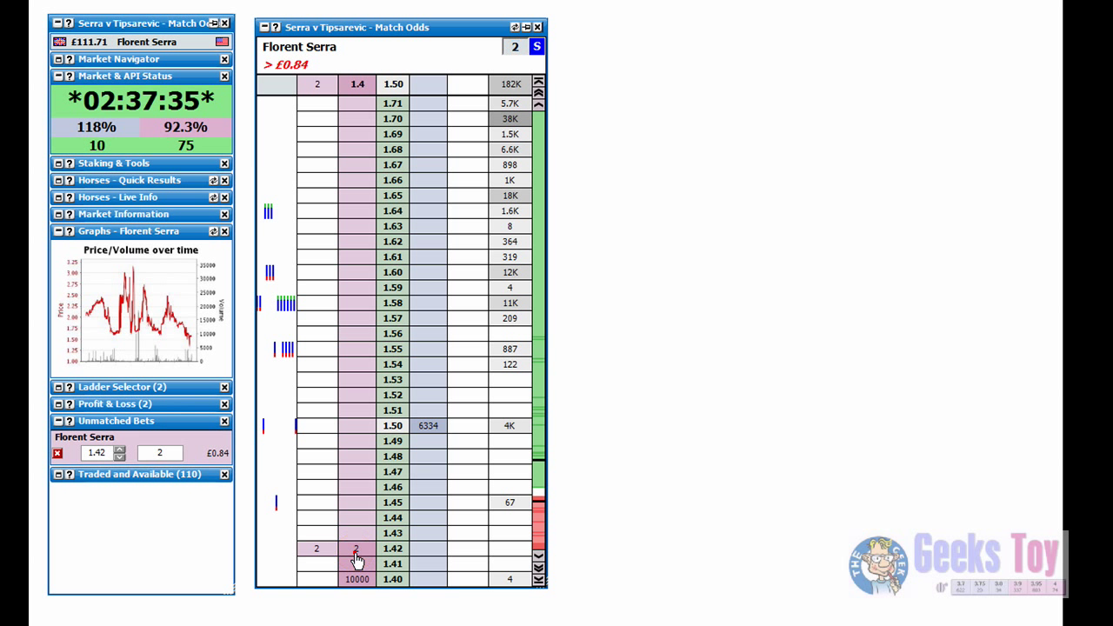
left_click(356, 551)
left_click(530, 531)
left_click(317, 555)
left_click(318, 551)
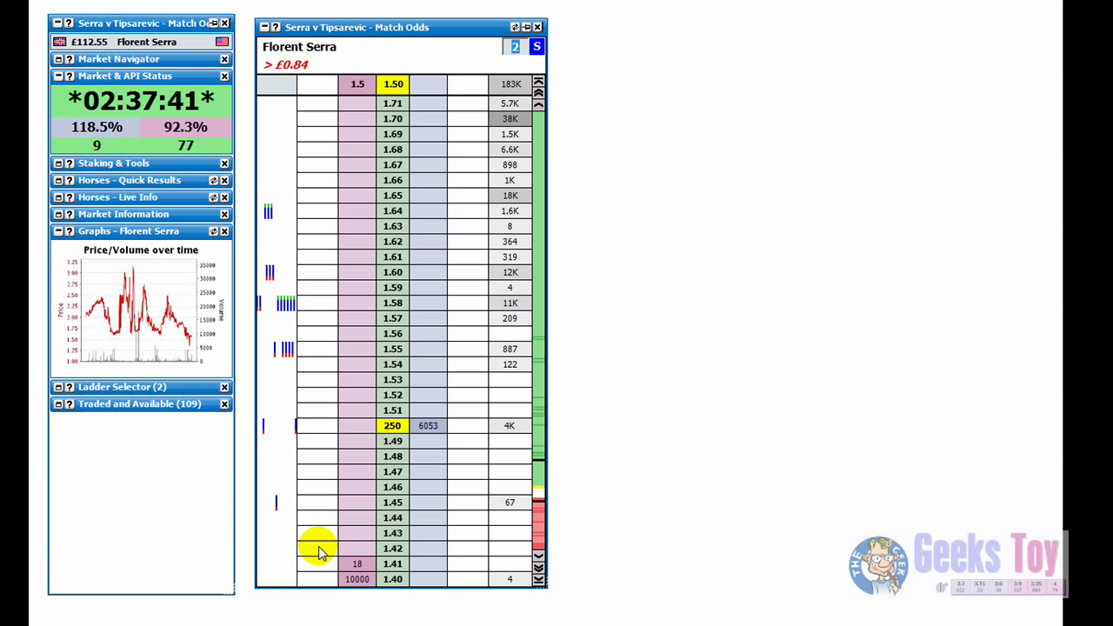
Step: Apply Betfader Nickolution from Standard Layouts to the Florent Serra ladder, showing traded volume per price
right_click(448, 23)
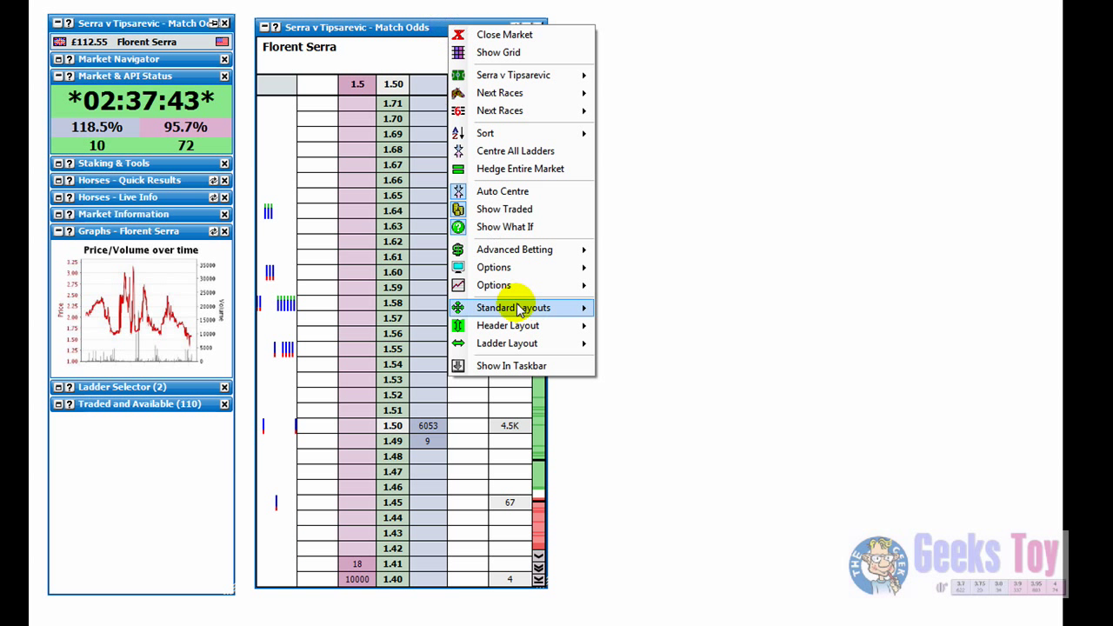
mouse_move(586, 304)
left_click(661, 385)
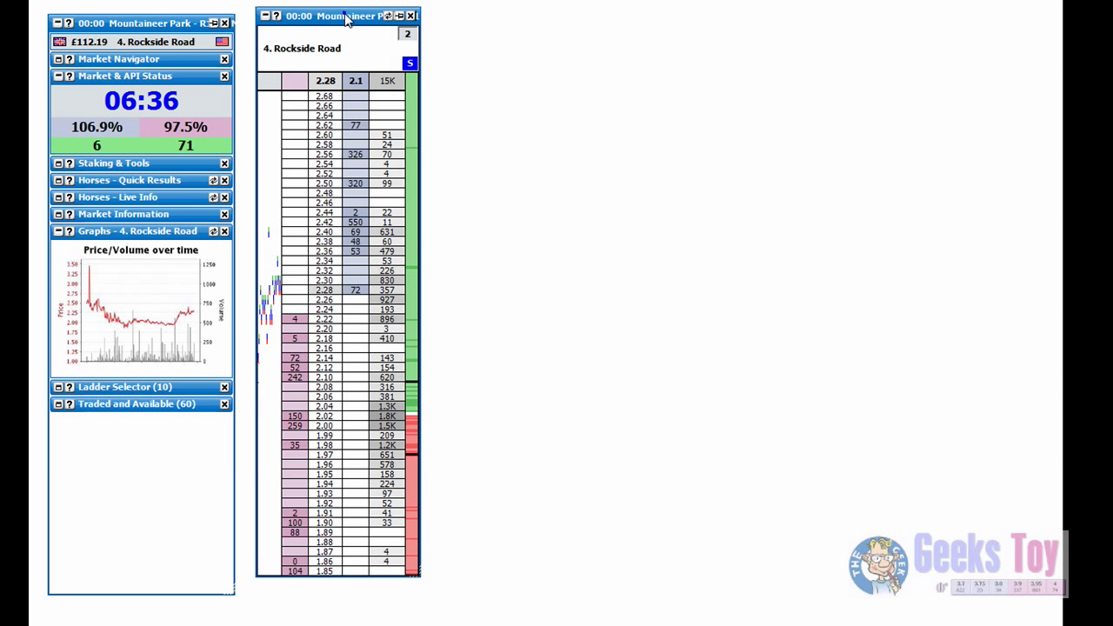
Step: Apply the In Play standard layout to the Rockside Road ladder
right_click(346, 19)
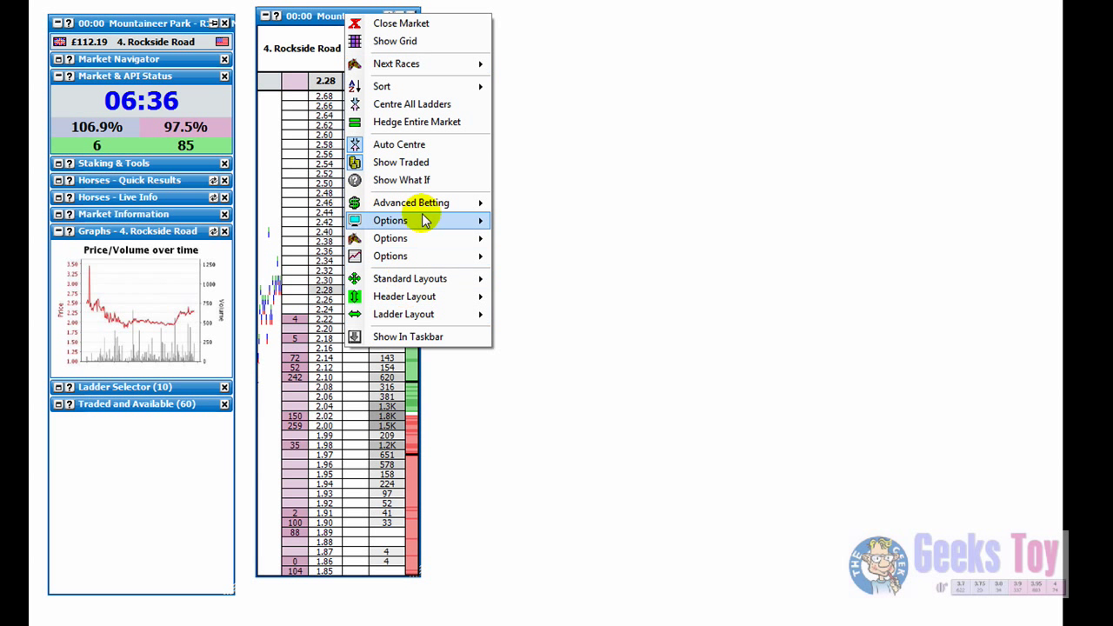
mouse_move(440, 287)
left_click(534, 298)
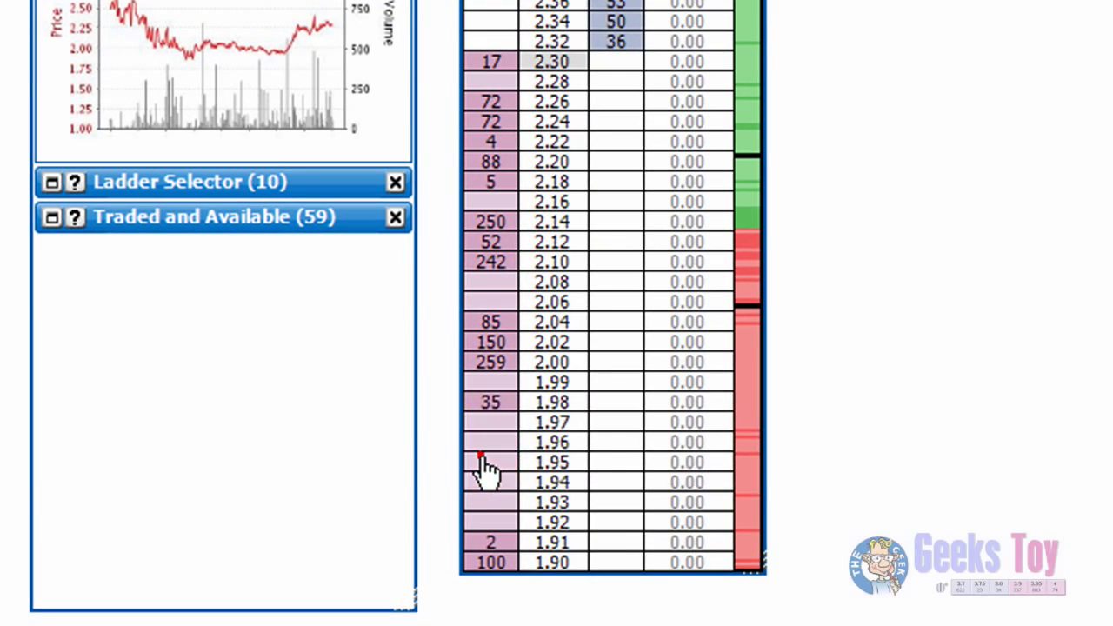
Step: Place £2 bets on Rockside Road: lay at 1.95, back at 2.54, lay at 1.96
left_click(405, 485)
left_click(404, 485)
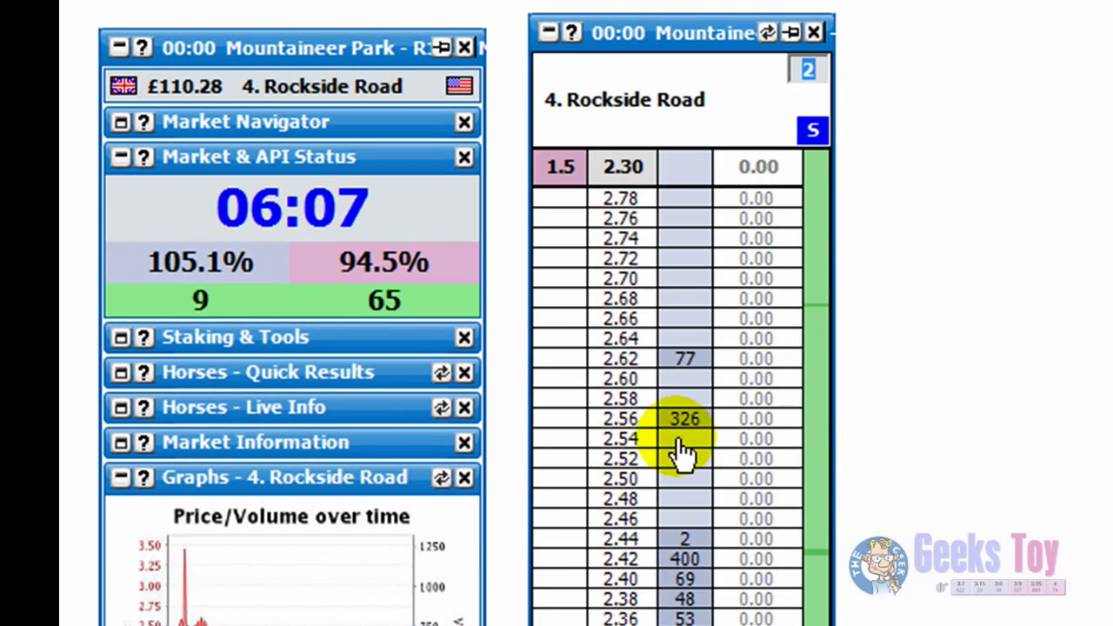
left_click(681, 441)
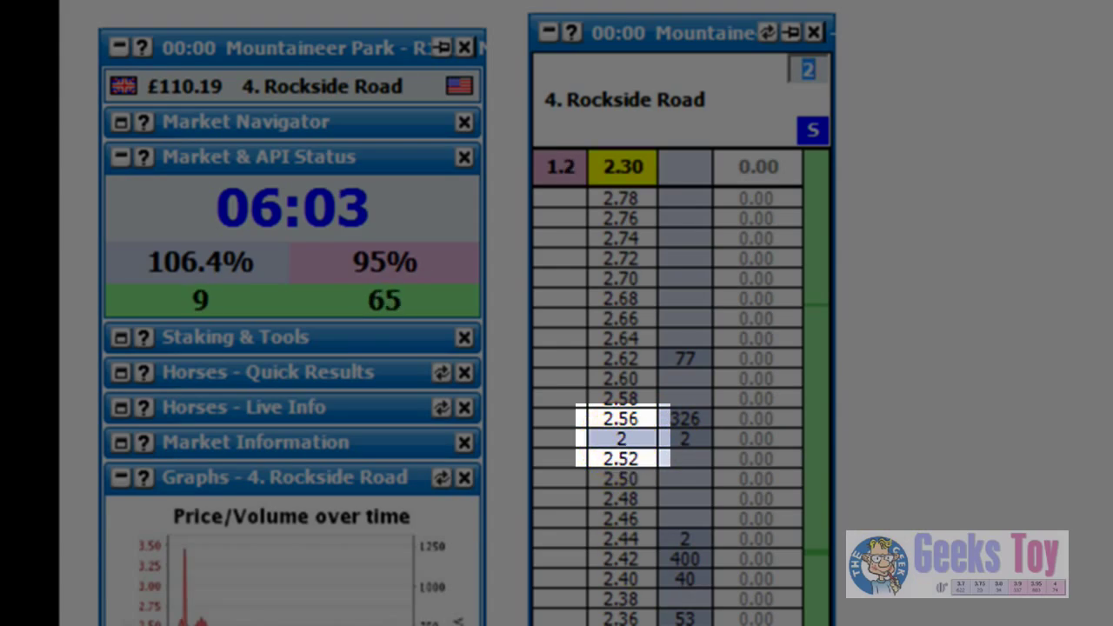
left_click(631, 452)
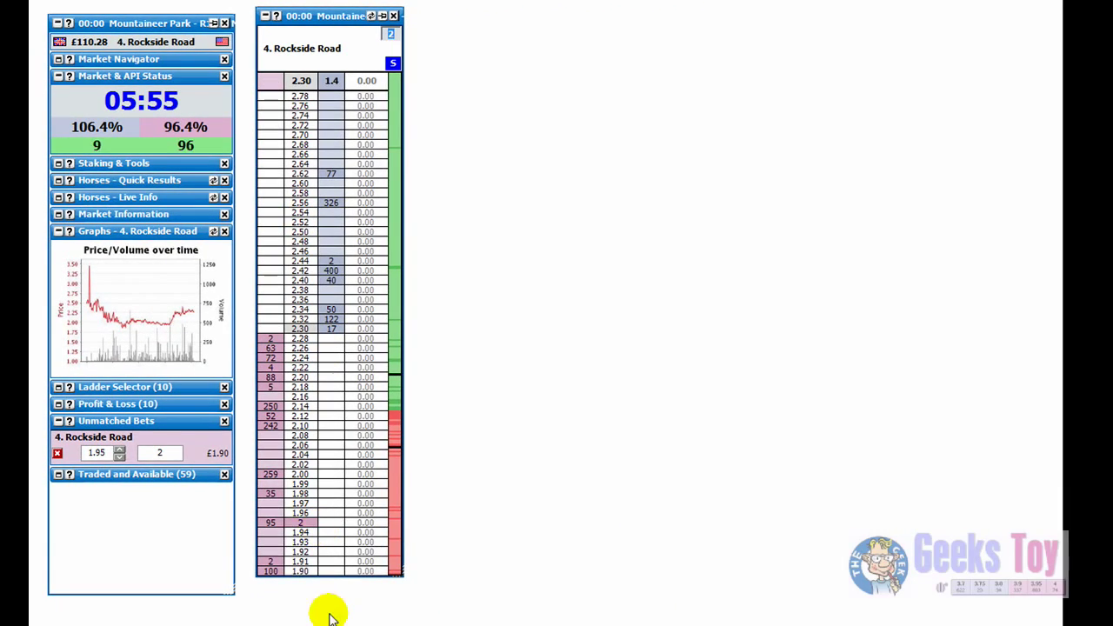
left_click(297, 531)
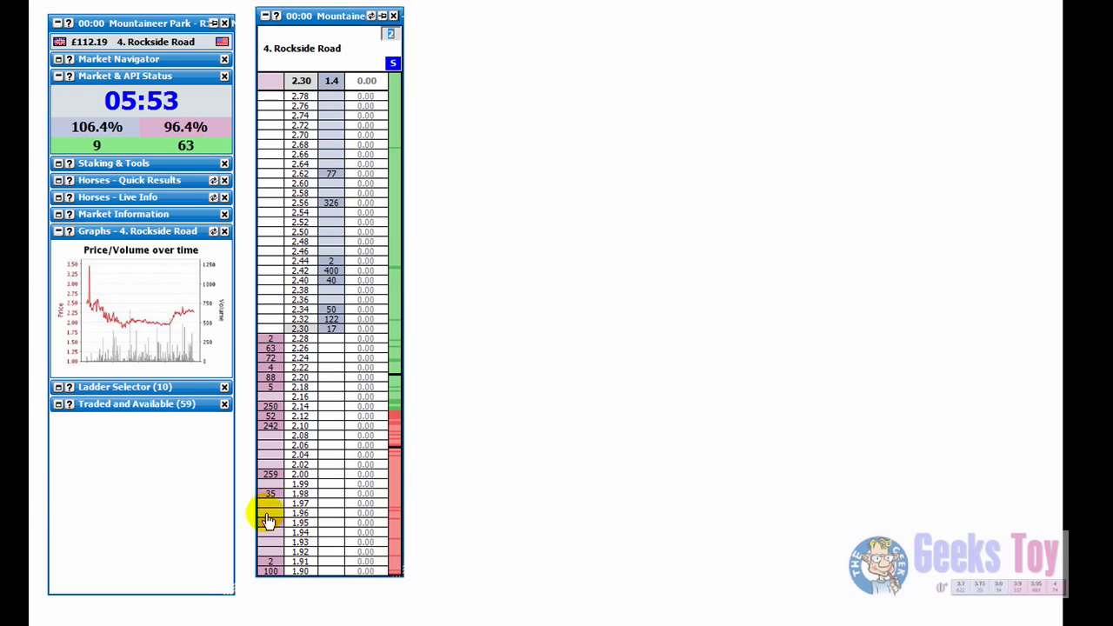
left_click(268, 515)
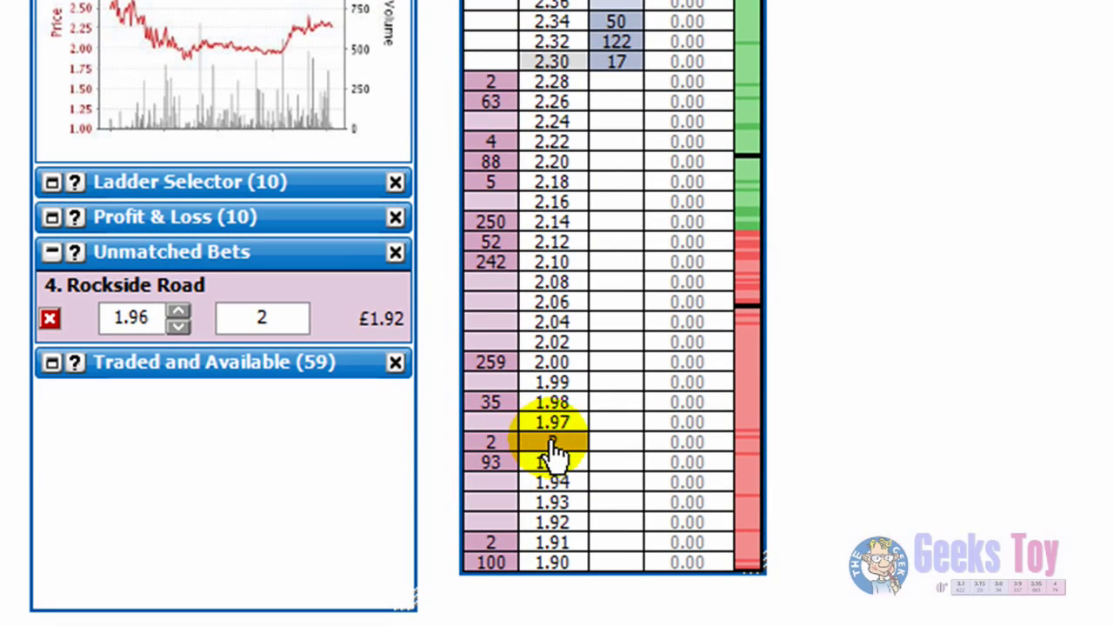
Step: Move the unmatched £2 lay from 1.96 down to 1.92
left_click(548, 379)
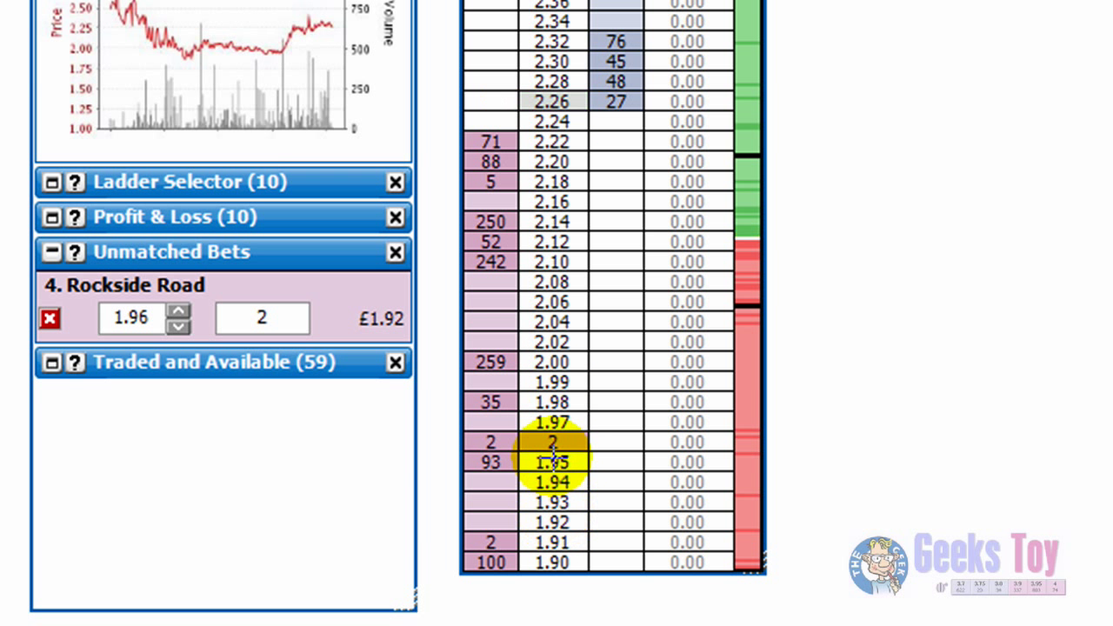
left_click(553, 522)
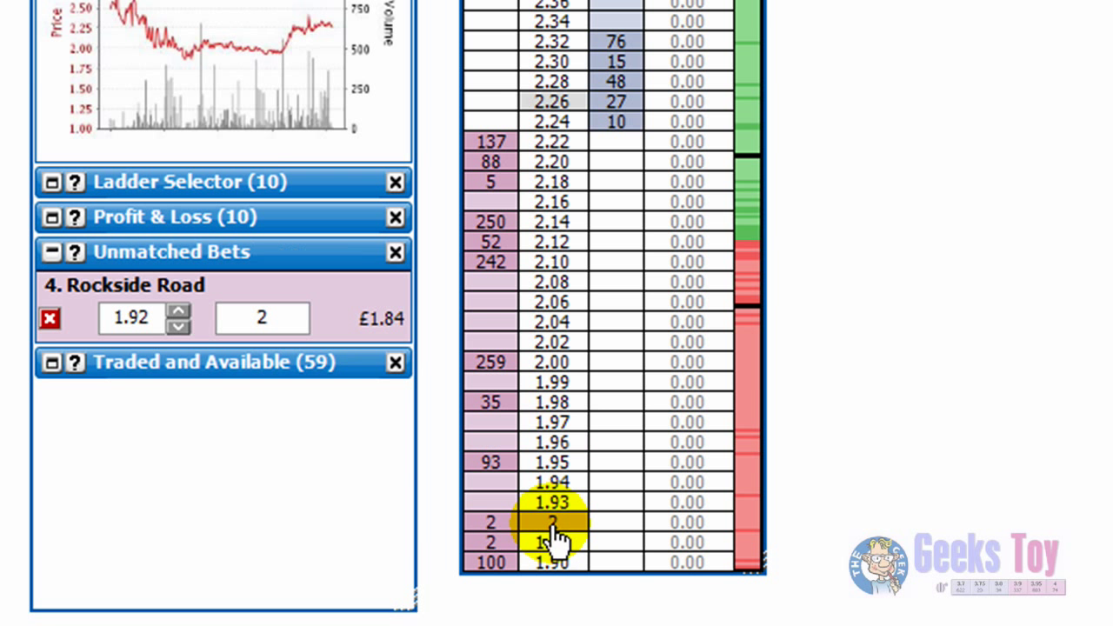
left_click_drag(549, 527, 625, 440)
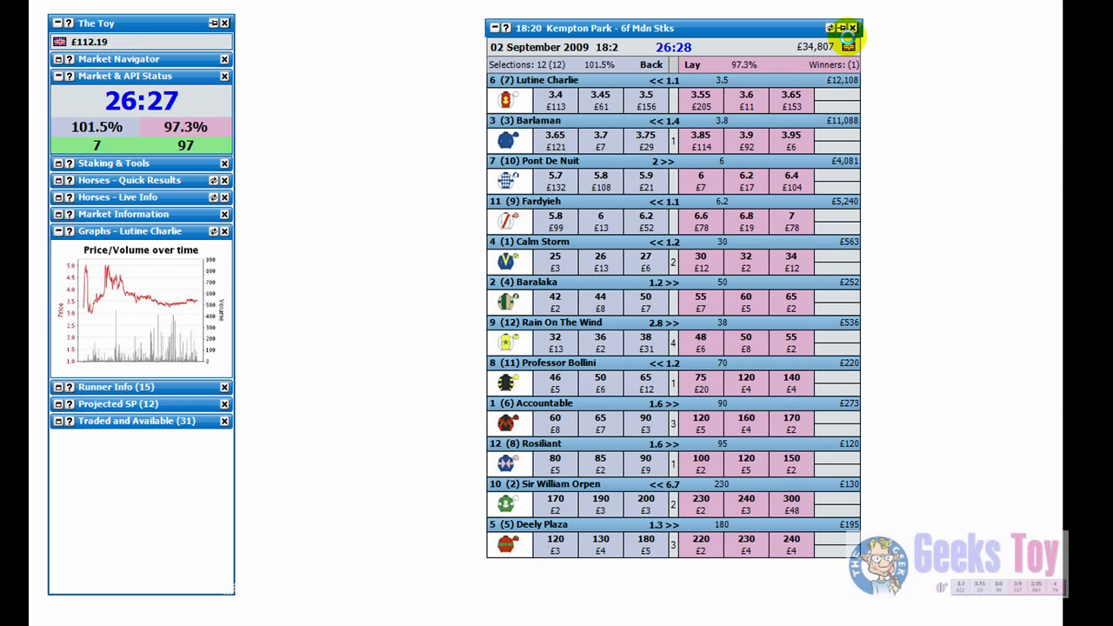
Step: Open the 18:20 Kempton Park market as a Lutine Charlie ladder and close the grid
left_click(855, 27)
left_click(844, 27)
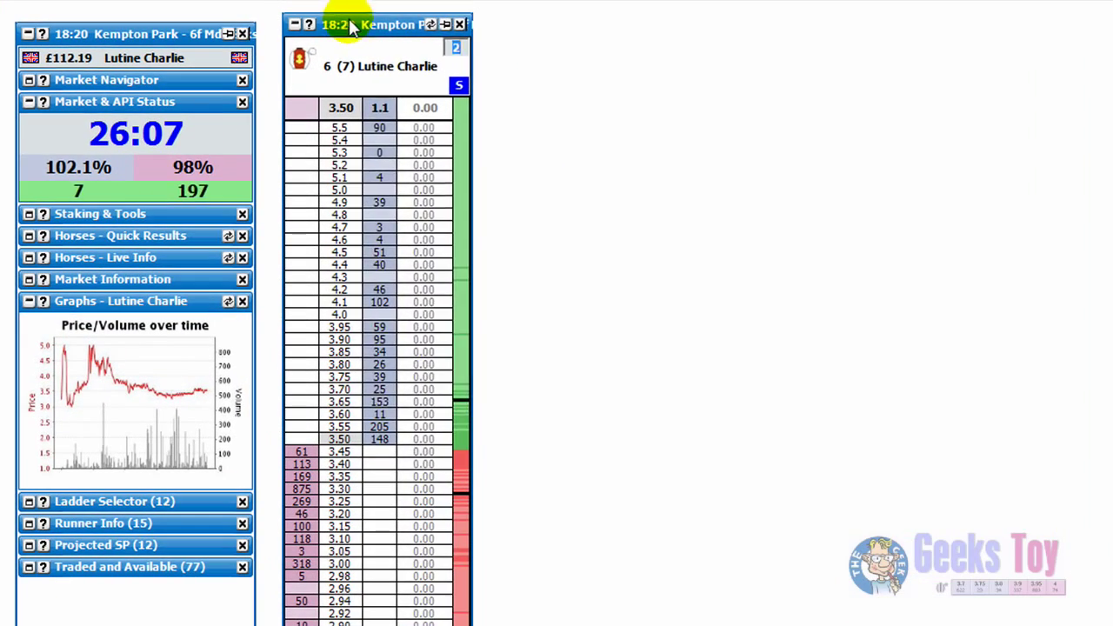
Step: Set the ladder layout to a maximum of 5 columns and 2 rows
right_click(318, 21)
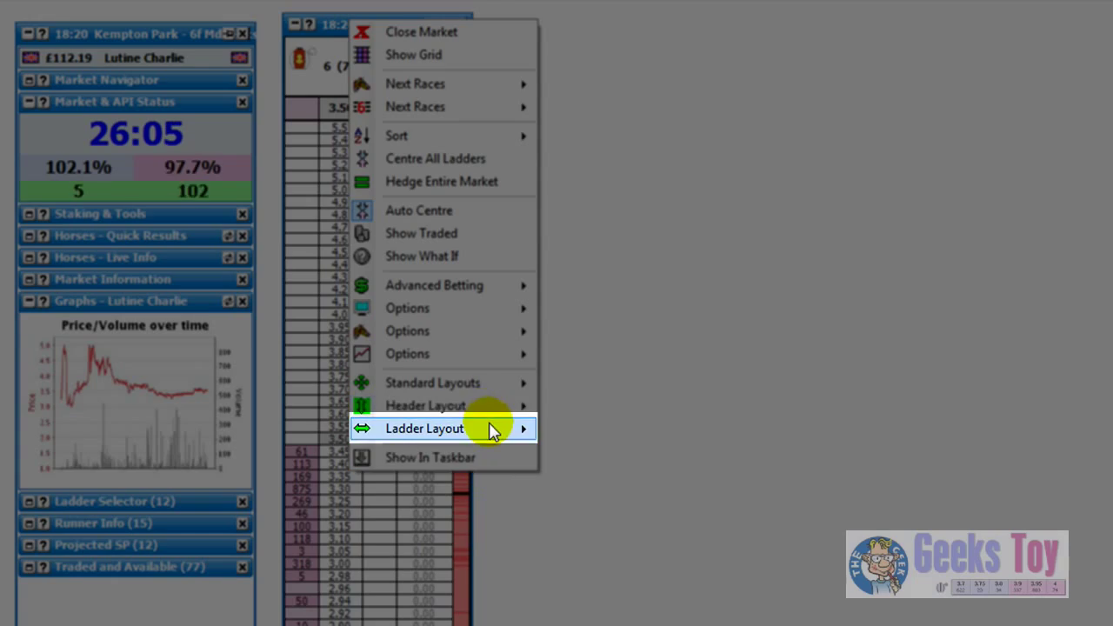
mouse_move(492, 431)
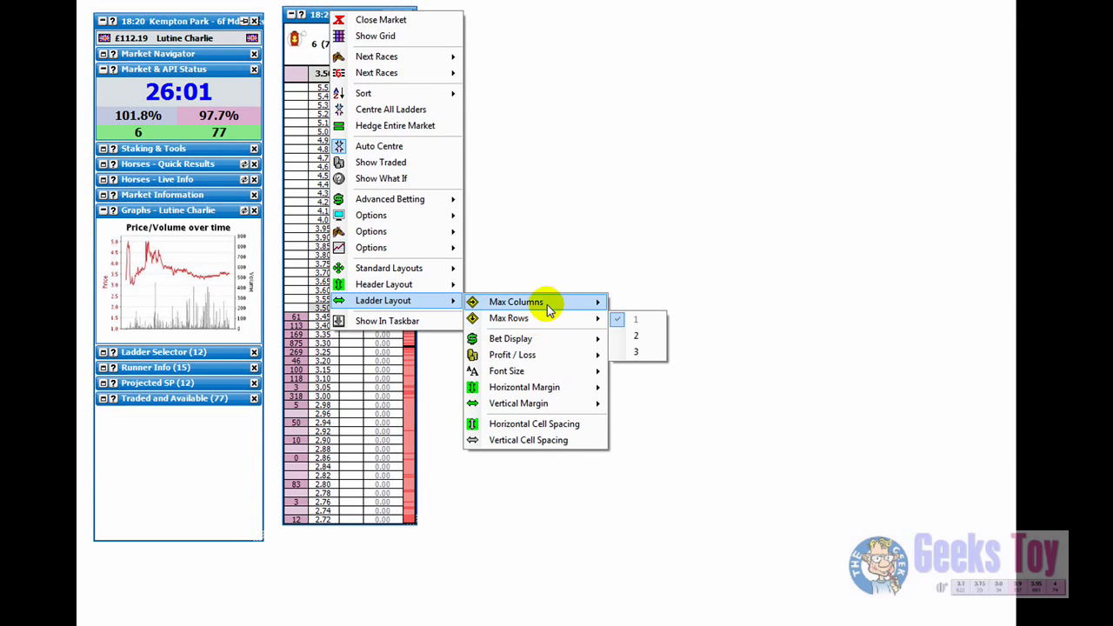
mouse_move(557, 303)
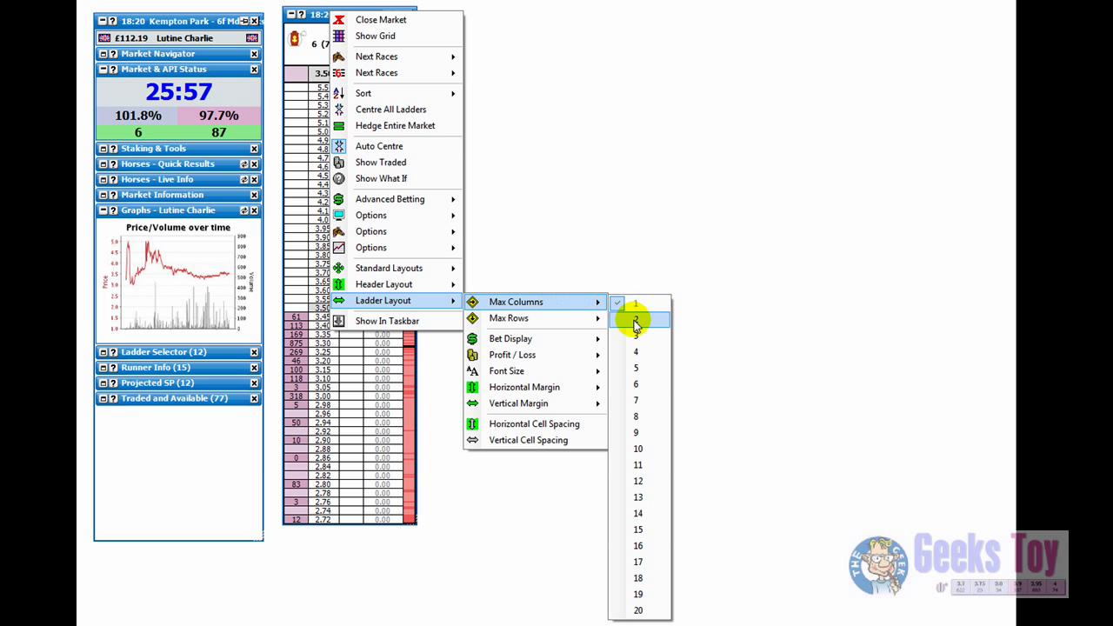
left_click(638, 368)
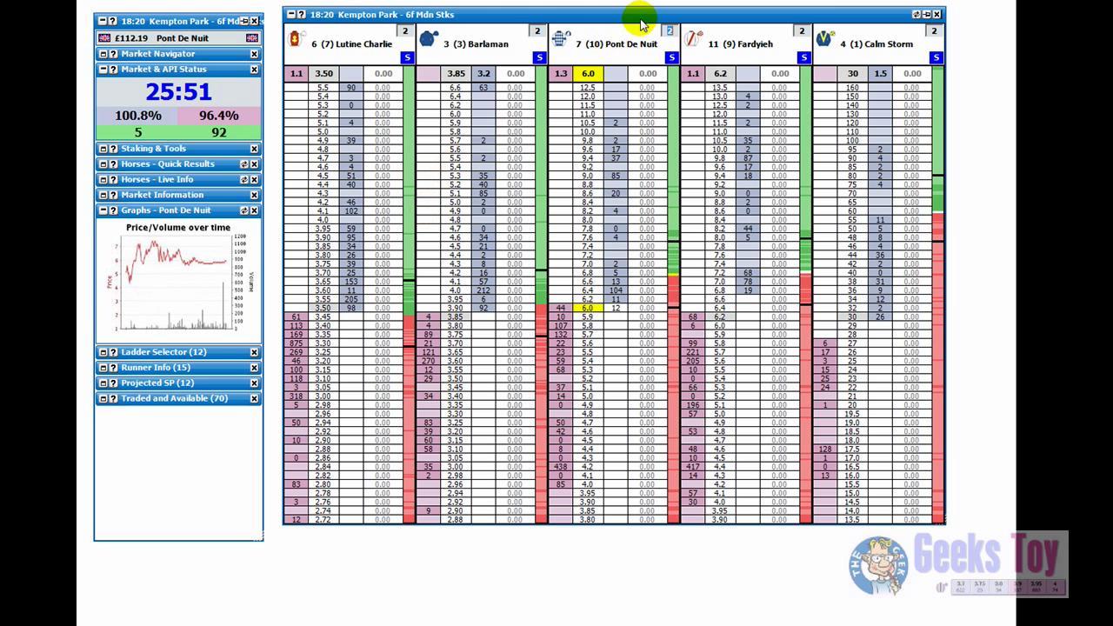
right_click(461, 19)
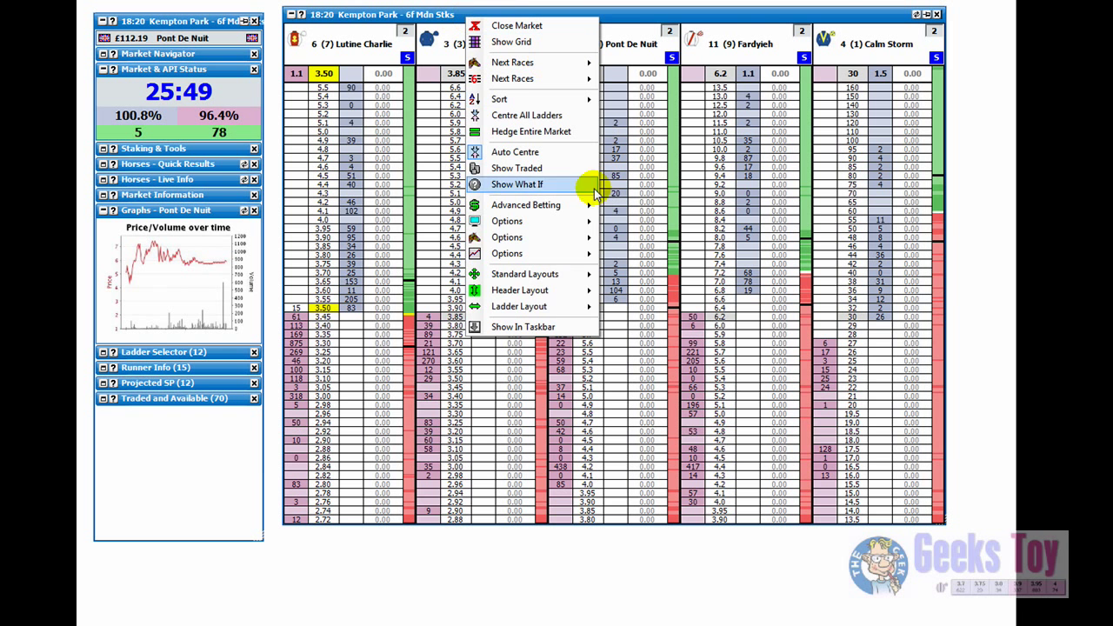
mouse_move(661, 311)
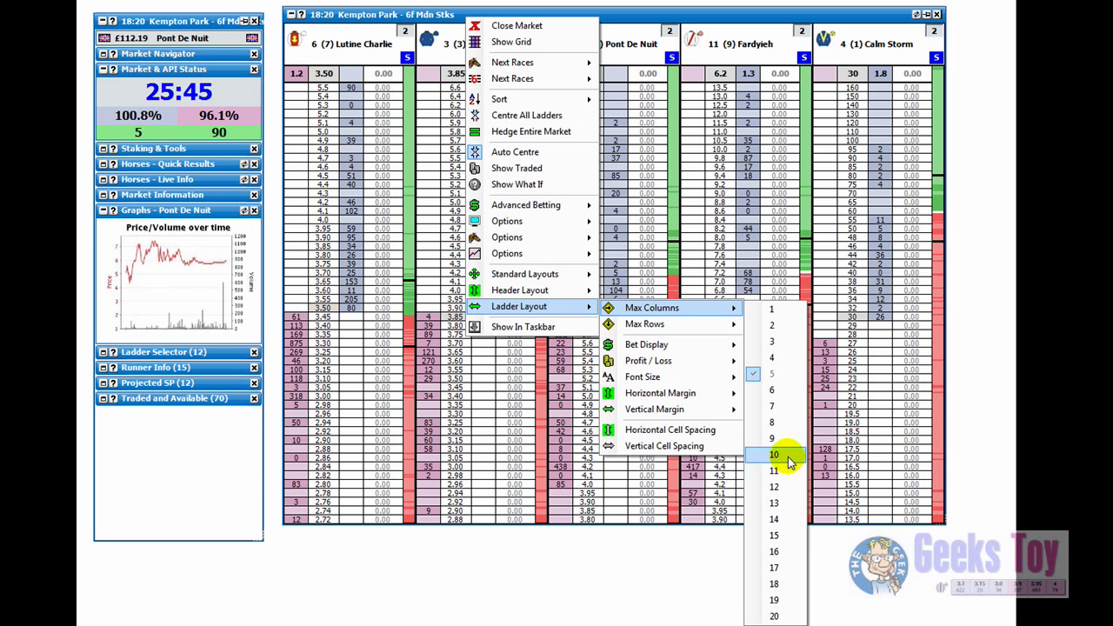
mouse_move(706, 329)
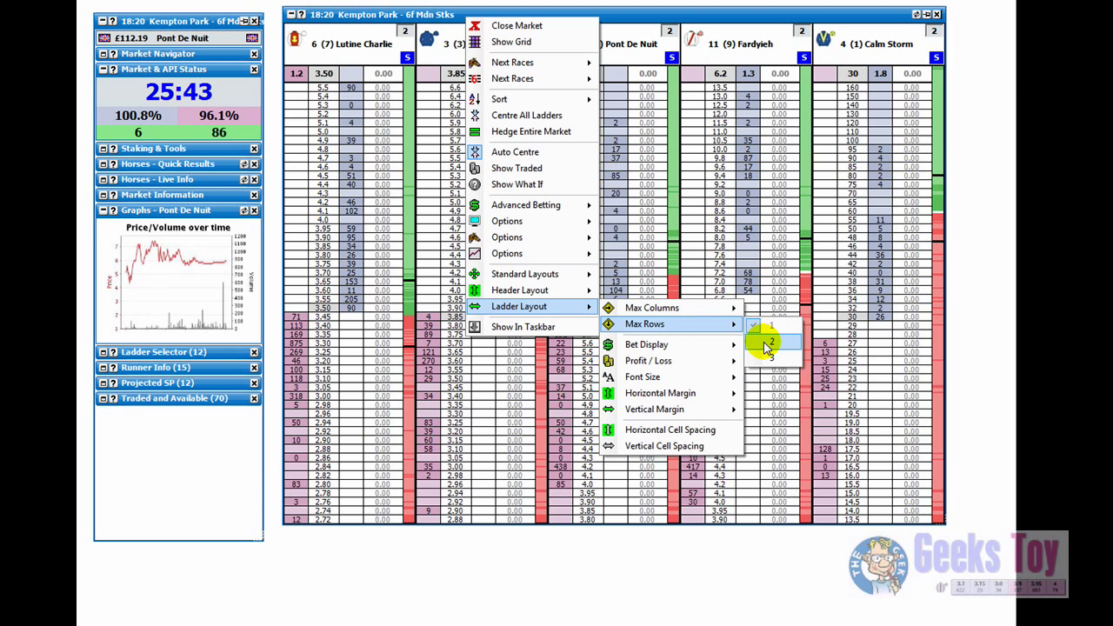
left_click(766, 344)
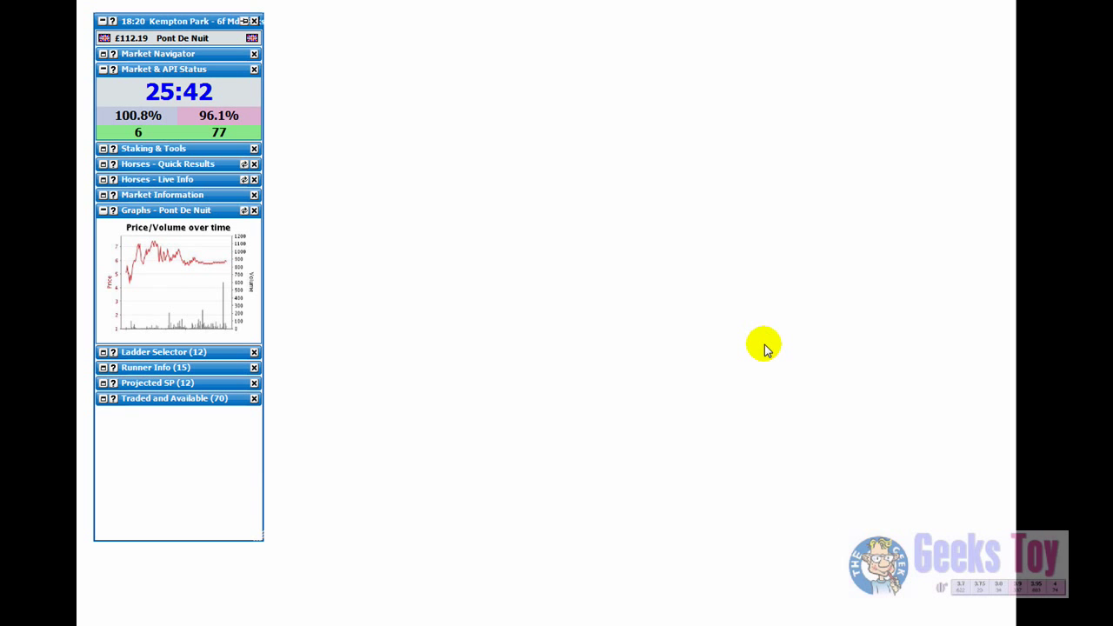